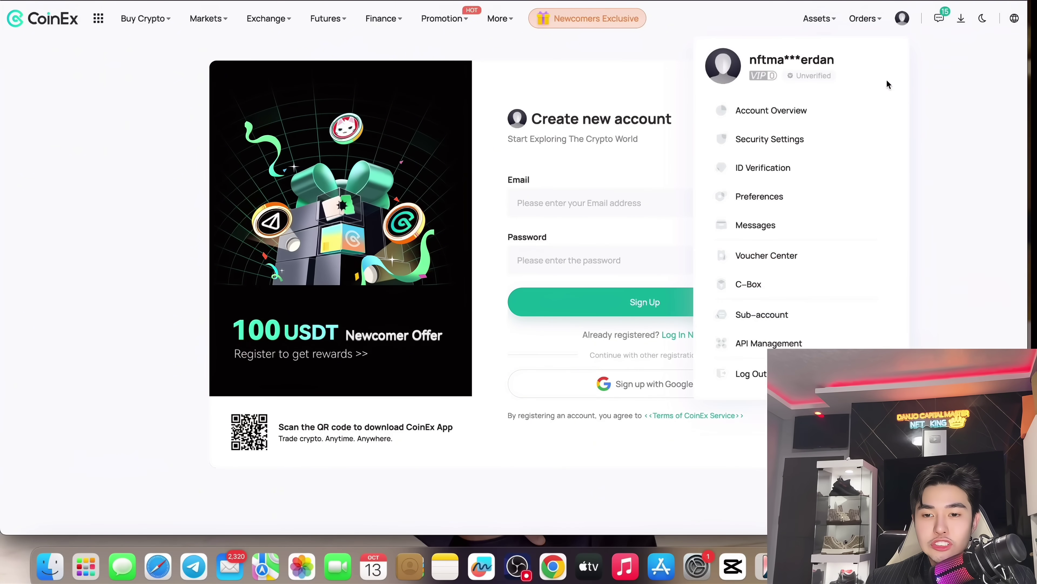
# Step: Open Account Overview from the profile menu to see verification and login status
pyautogui.moveTo(878, 23)
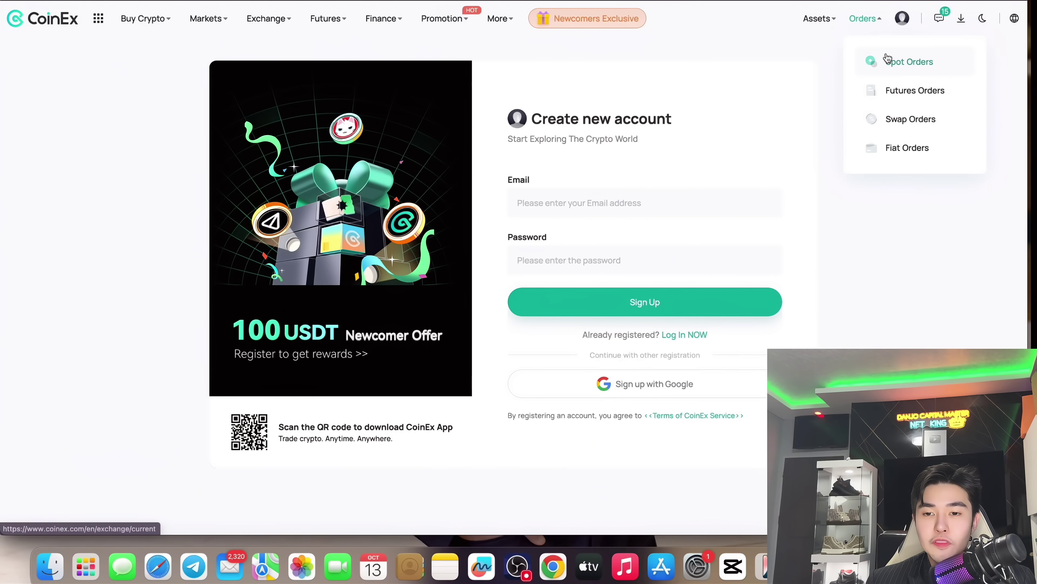
pyautogui.click(796, 110)
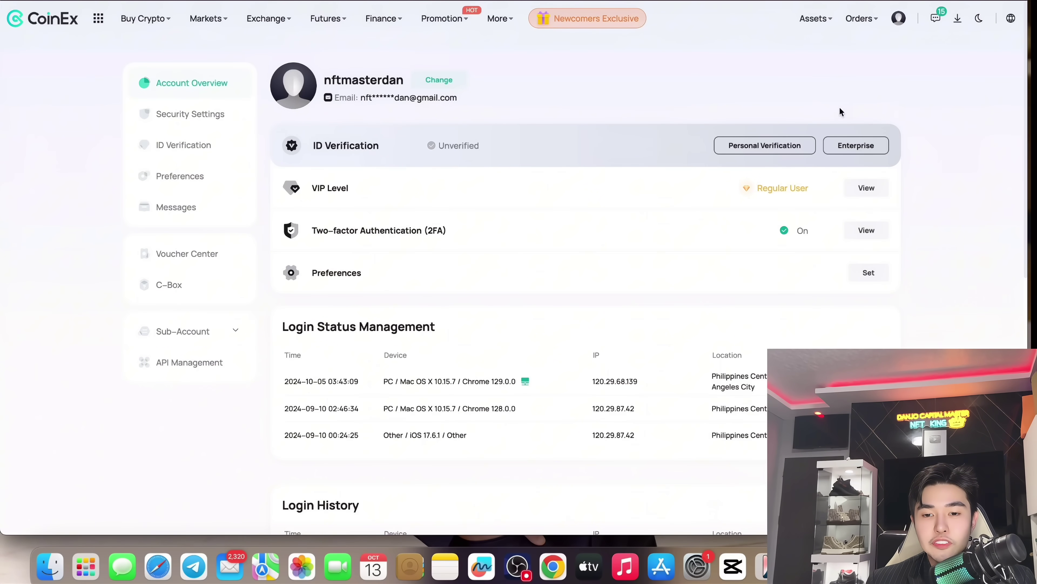
pyautogui.moveTo(827, 20)
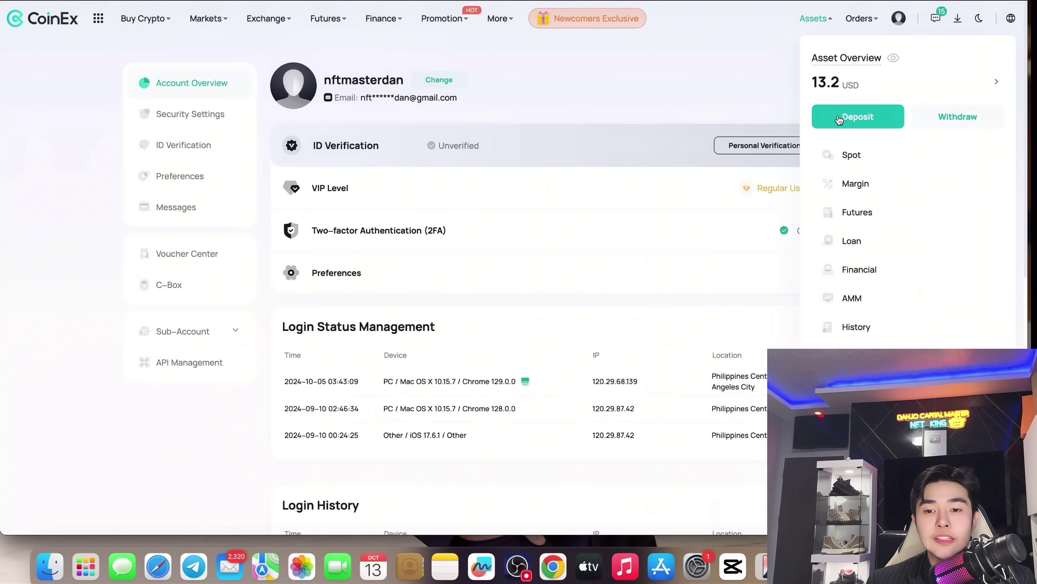
# Step: Open the USDT deposit page on the TRON (TRC20) network and copy the deposit address
pyautogui.click(828, 112)
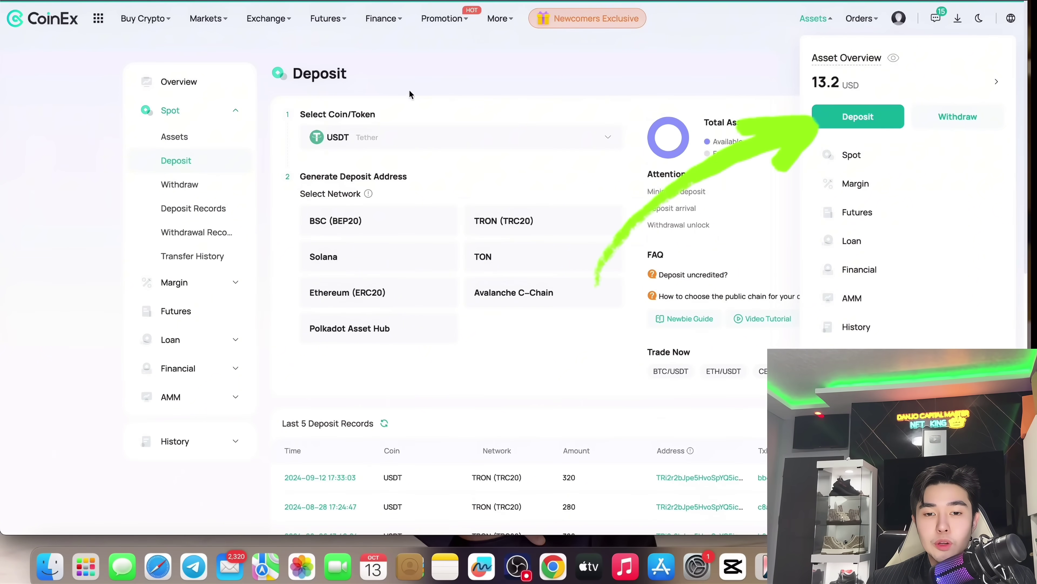
pyautogui.click(472, 221)
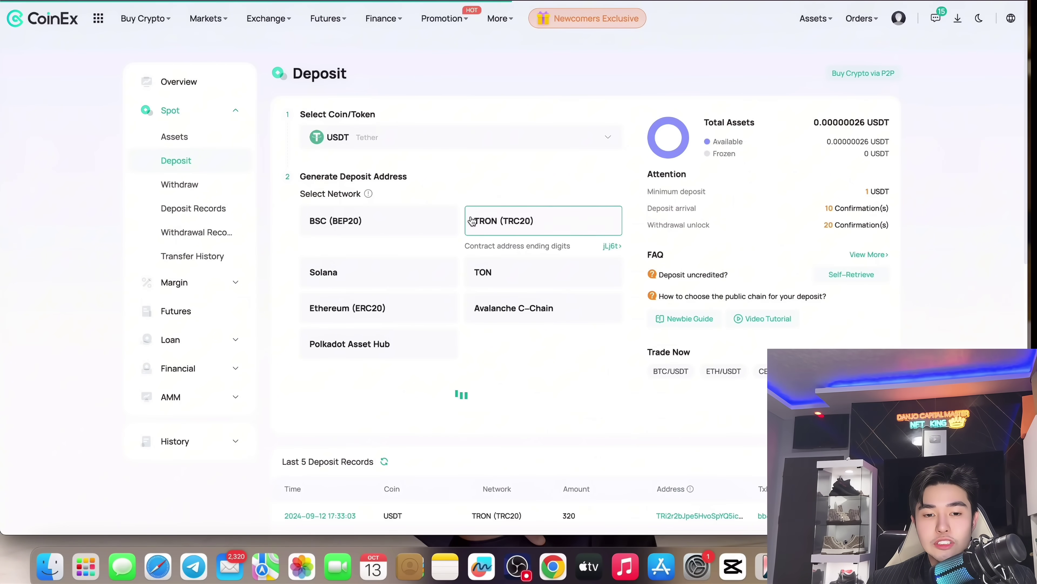
pyautogui.scroll(-5, 536, 200)
pyautogui.scroll(4, 572, 262)
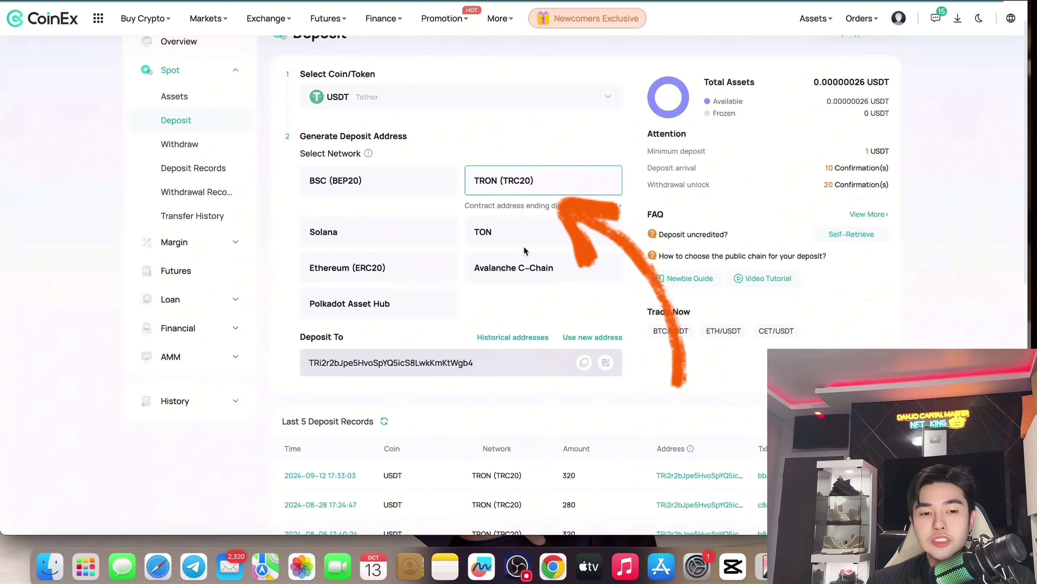
pyautogui.click(584, 363)
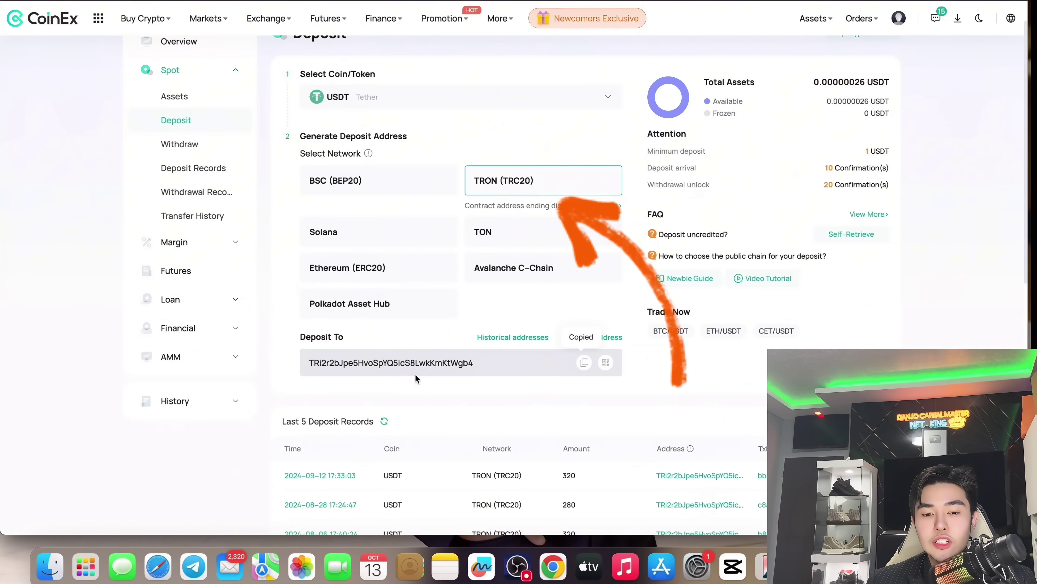
pyautogui.scroll(-2, 532, 391)
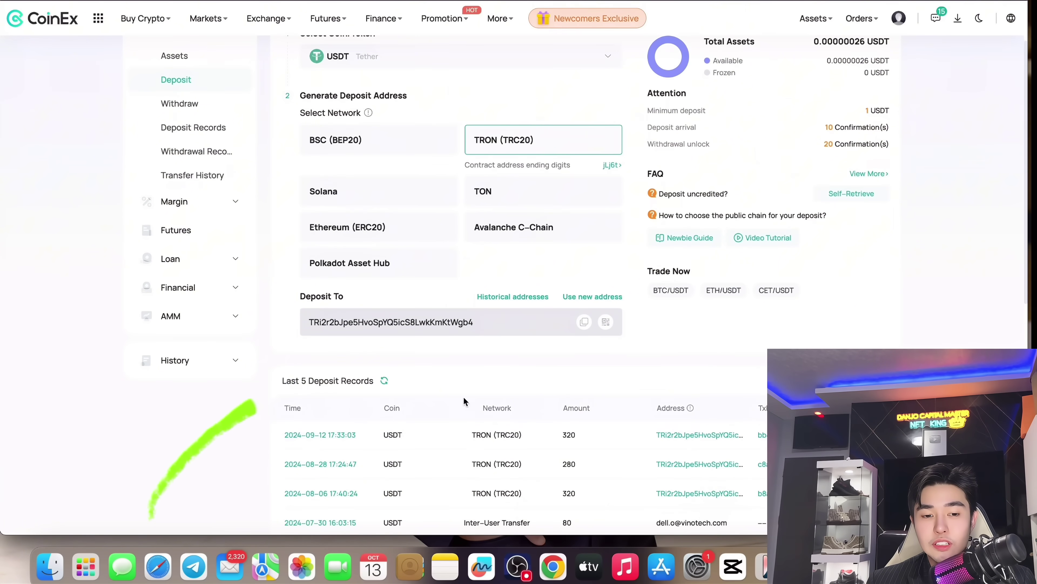
pyautogui.scroll(4, 598, 392)
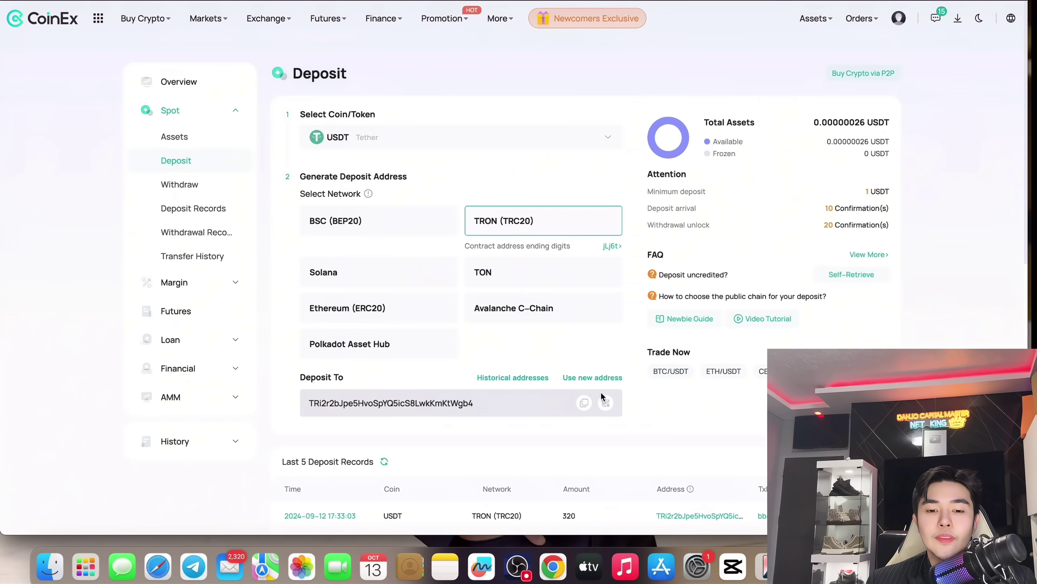
pyautogui.click(588, 402)
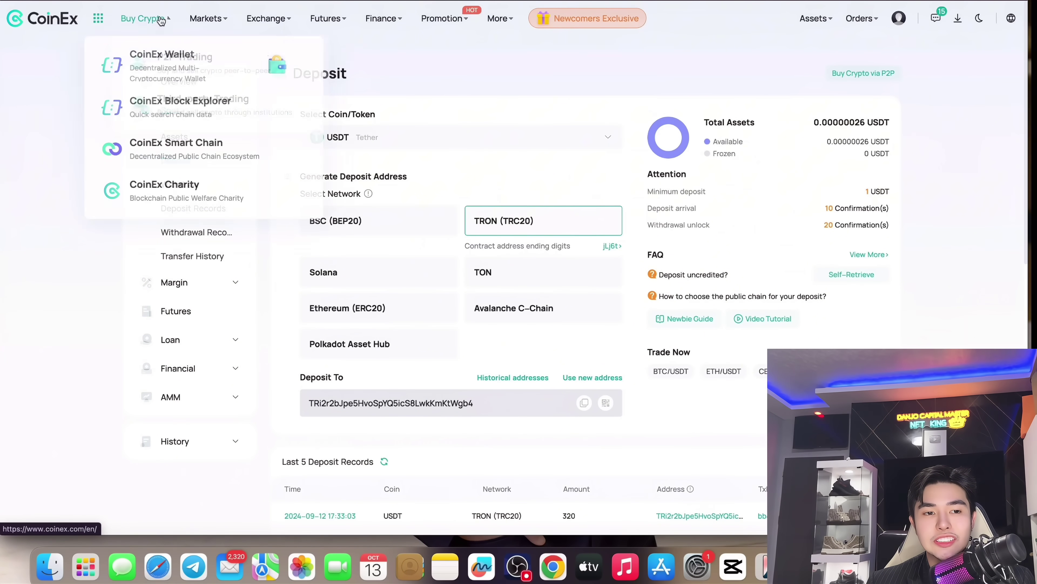
# Step: Visit spot trading and the BTCUSDT futures page, then return to USDC/USDT spot trading
pyautogui.moveTo(205, 20)
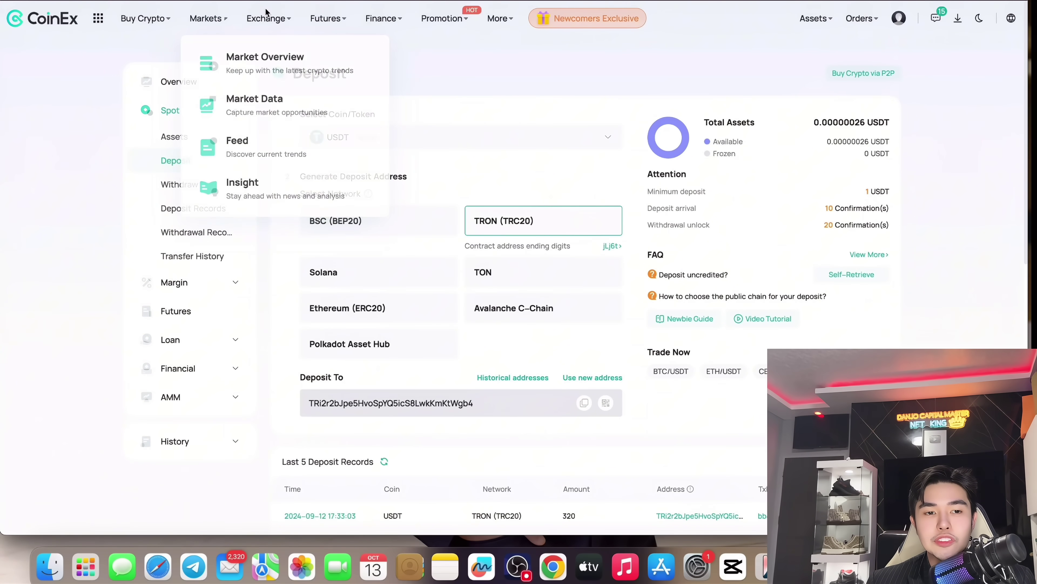
pyautogui.moveTo(266, 19)
pyautogui.click(295, 102)
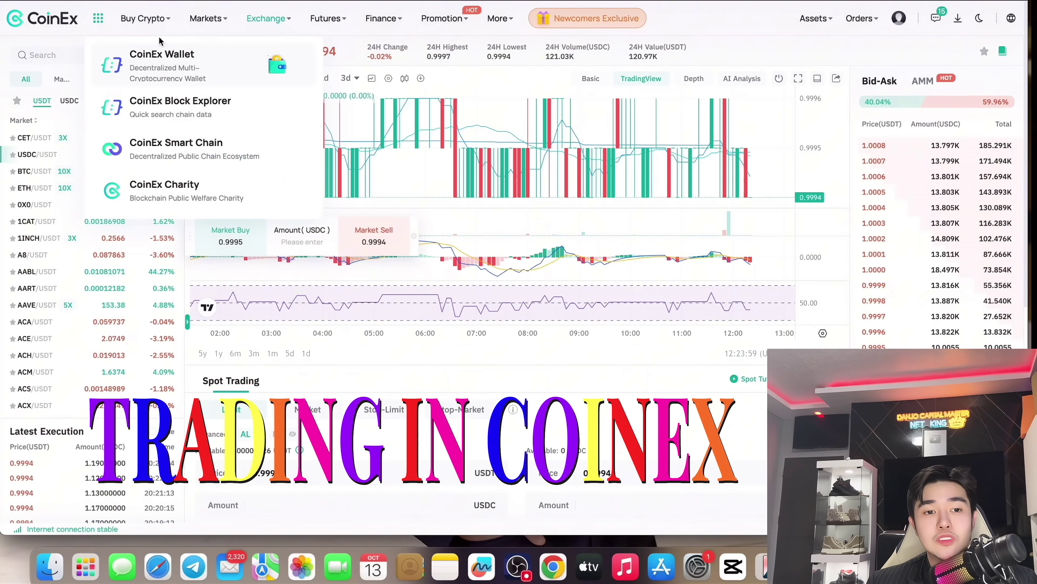
pyautogui.moveTo(328, 19)
pyautogui.click(357, 73)
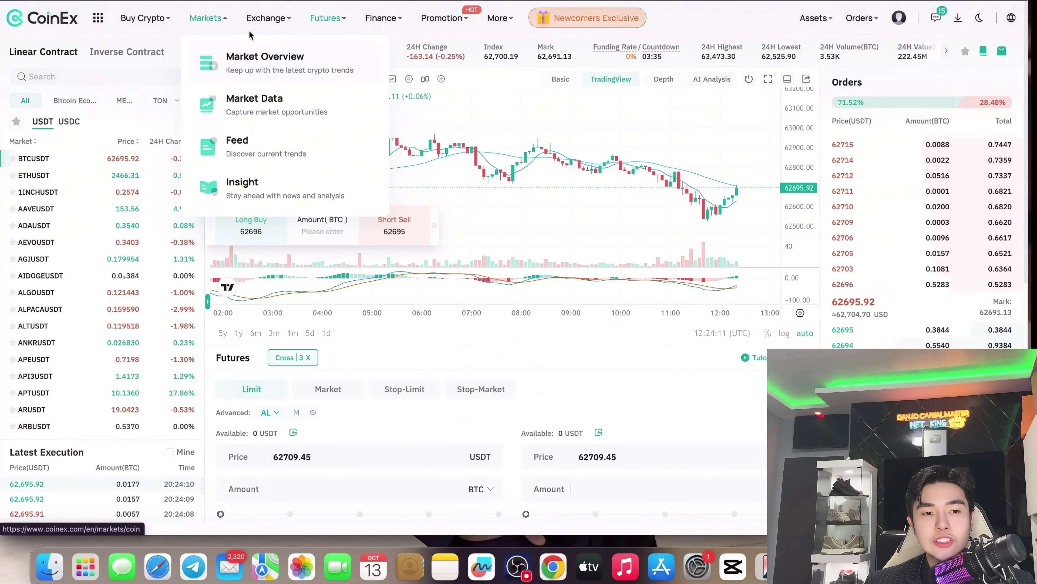
pyautogui.moveTo(256, 18)
pyautogui.click(306, 118)
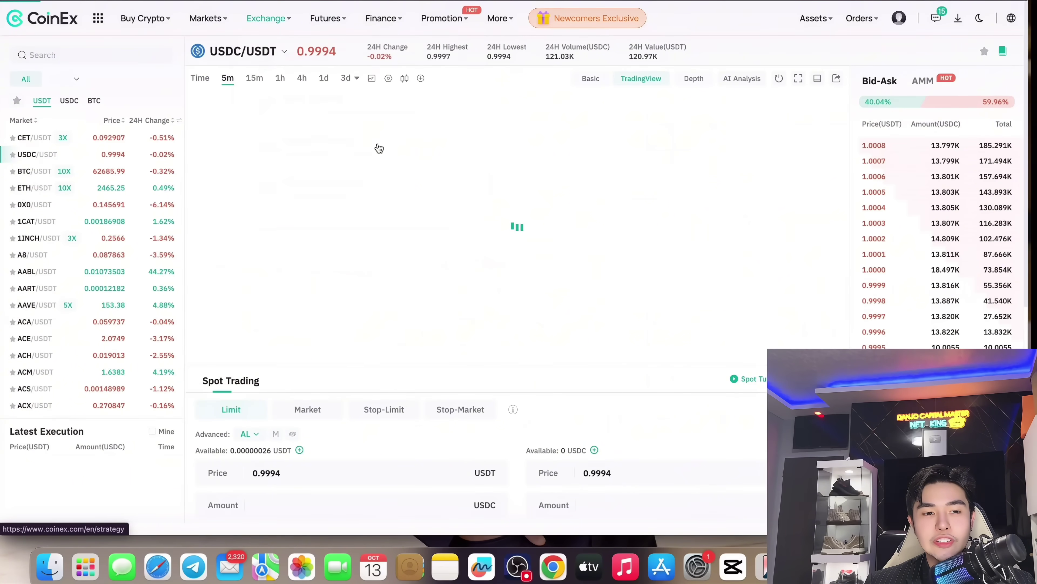
# Step: Search 'btc' and open the BTC/USDT spot market
pyautogui.click(64, 54)
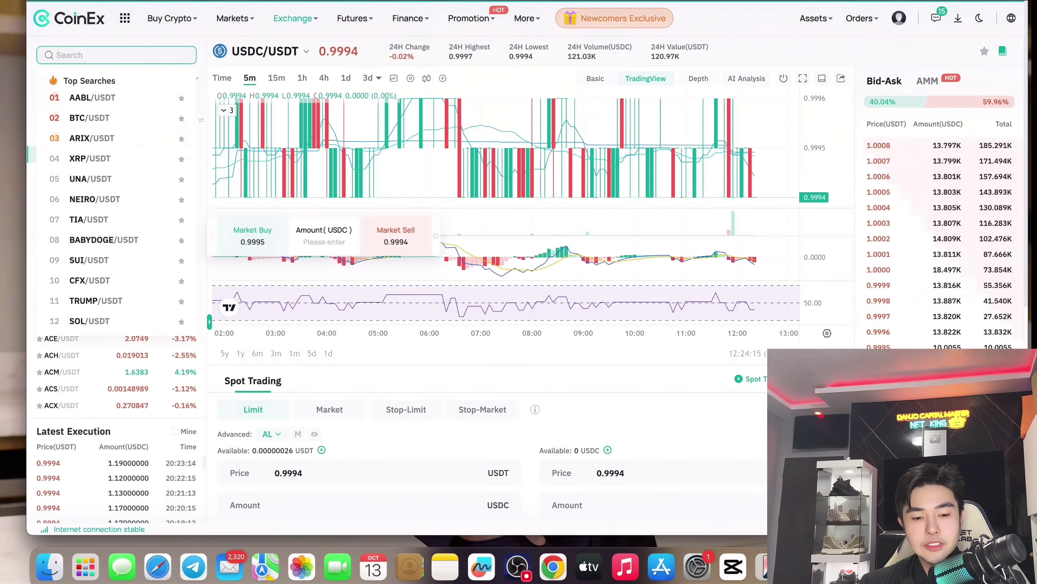
pyautogui.write('btc')
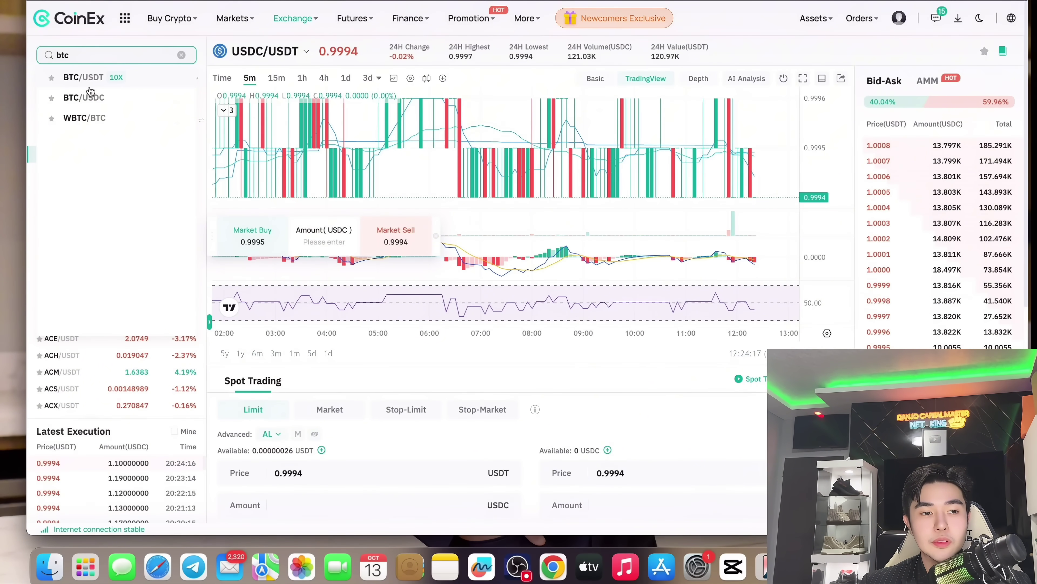
pyautogui.click(85, 80)
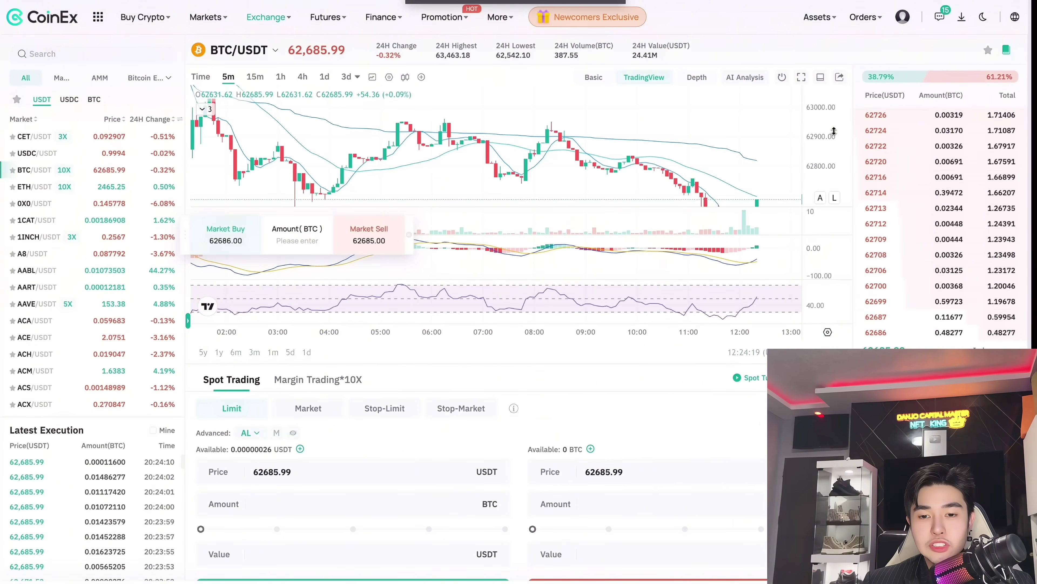
# Step: Try the 1d interval, then set the chart to 4h candles in the Basic style
pyautogui.scroll(-5, 713, 177)
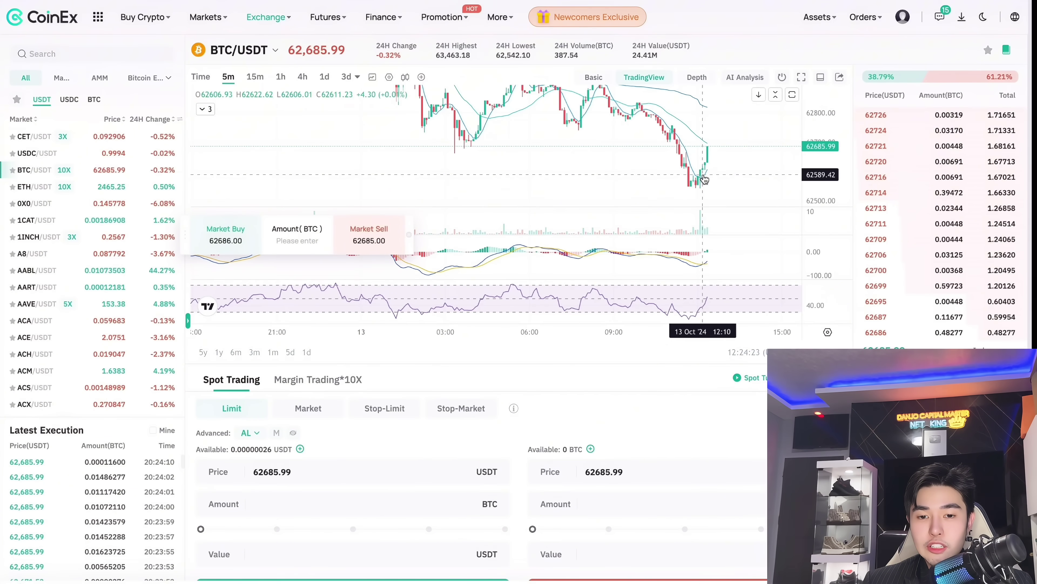
pyautogui.scroll(-1, 674, 172)
pyautogui.scroll(-1, 409, 156)
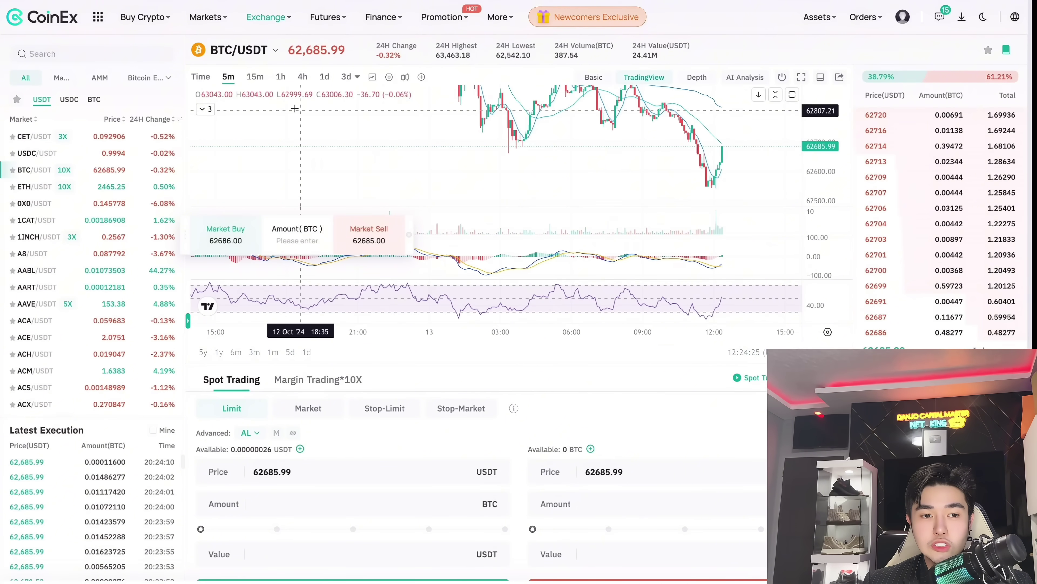
pyautogui.click(325, 79)
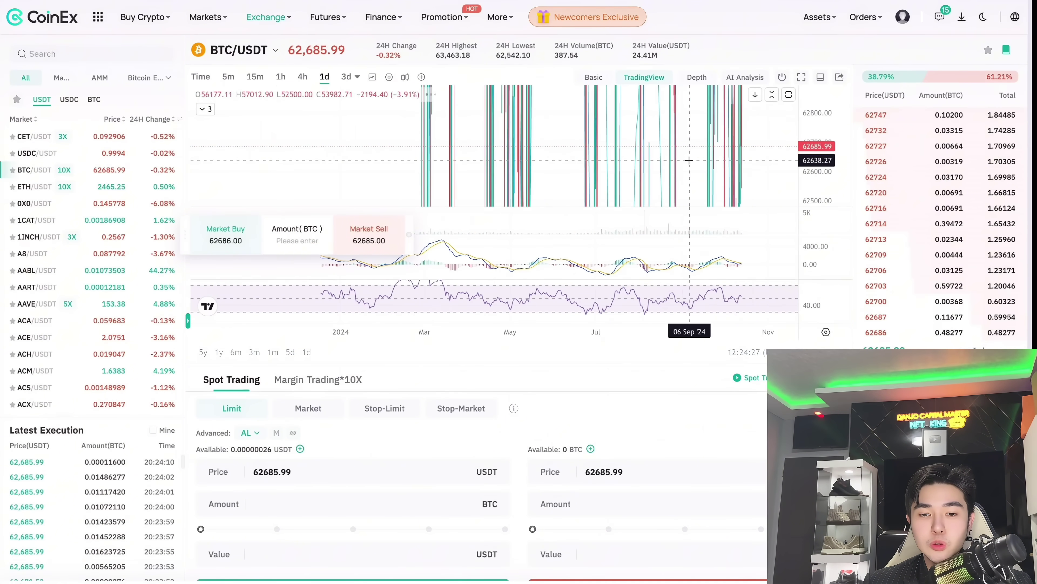
pyautogui.scroll(3, 616, 165)
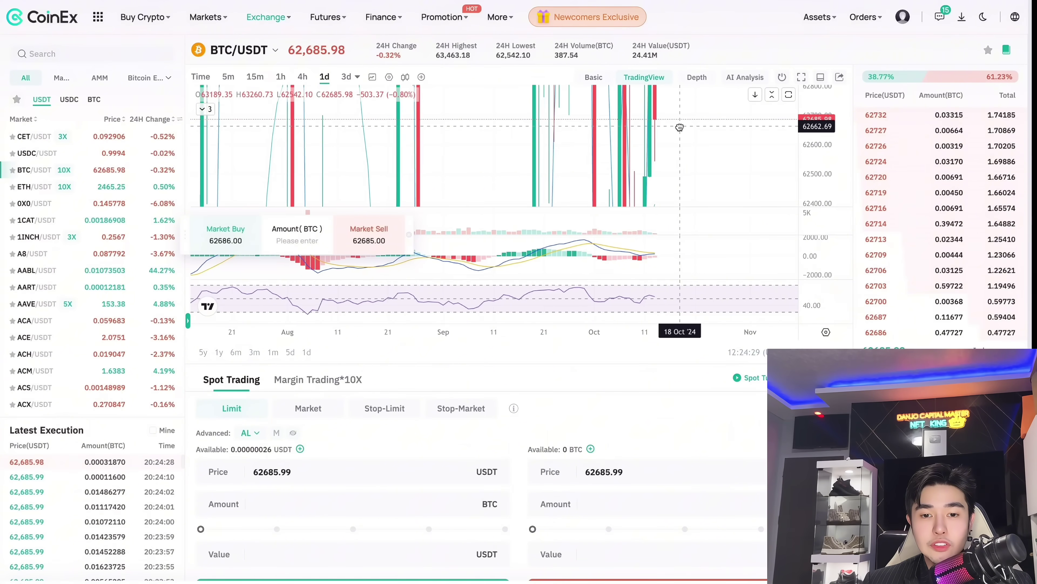
pyautogui.click(302, 78)
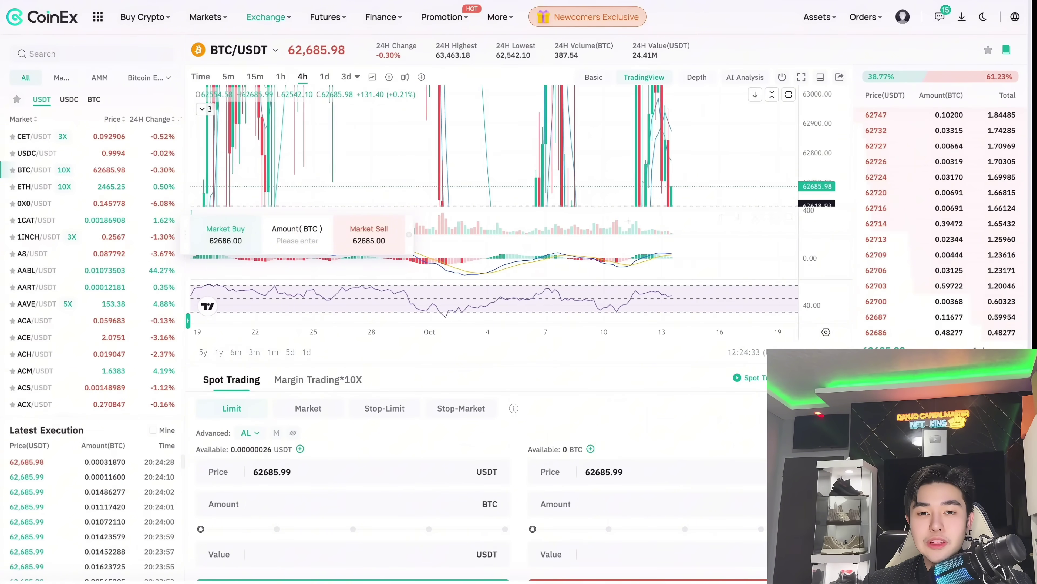
pyautogui.click(594, 78)
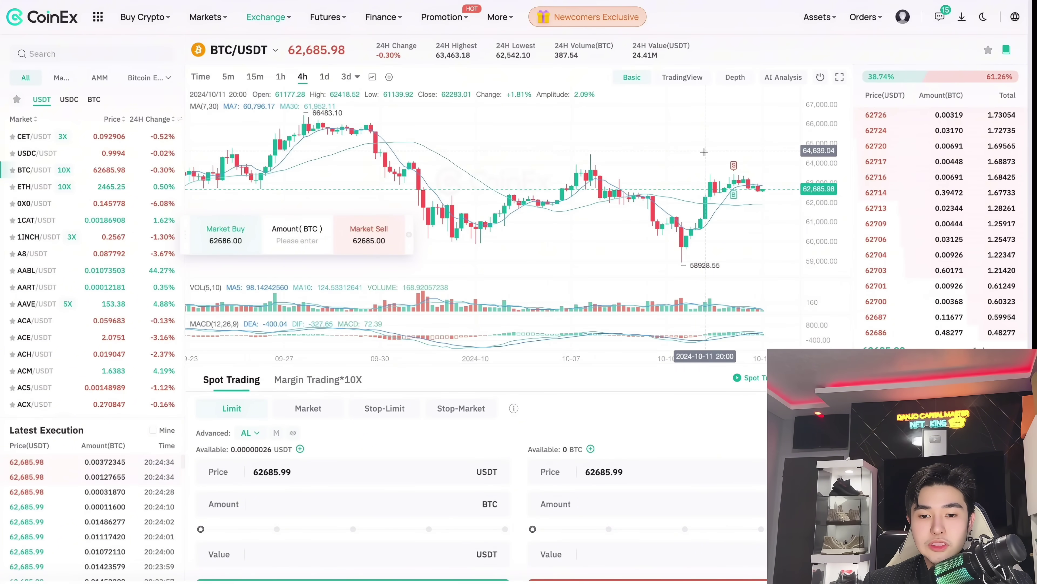
# Step: Switch BTC/USDT to daily candles and pan back through history to around April 2024
pyautogui.click(324, 76)
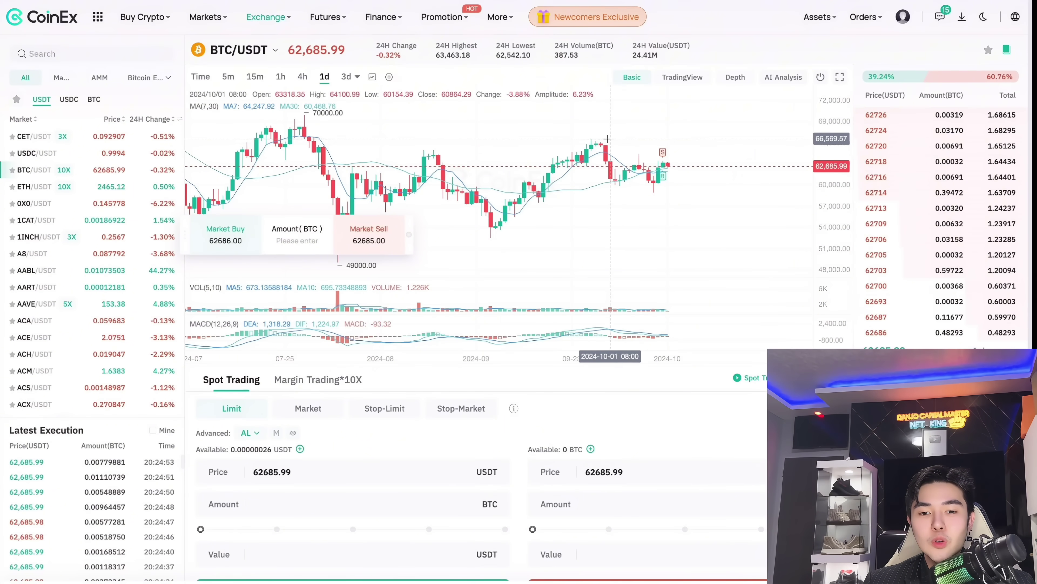
pyautogui.hscroll(-2, 605, 135)
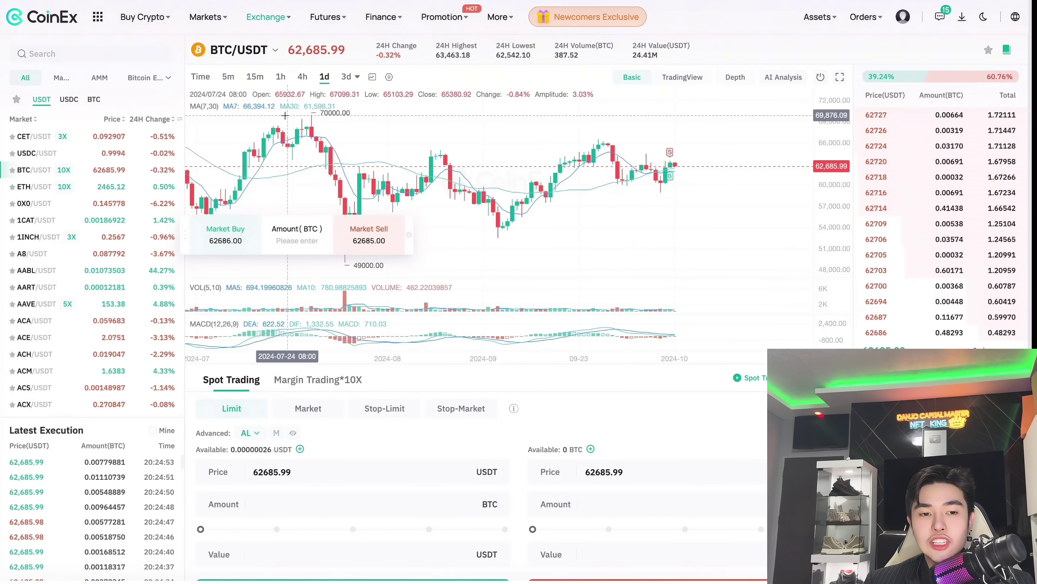
pyautogui.hscroll(-3, 301, 127)
pyautogui.moveTo(301, 127); pyautogui.dragTo(324, 125)
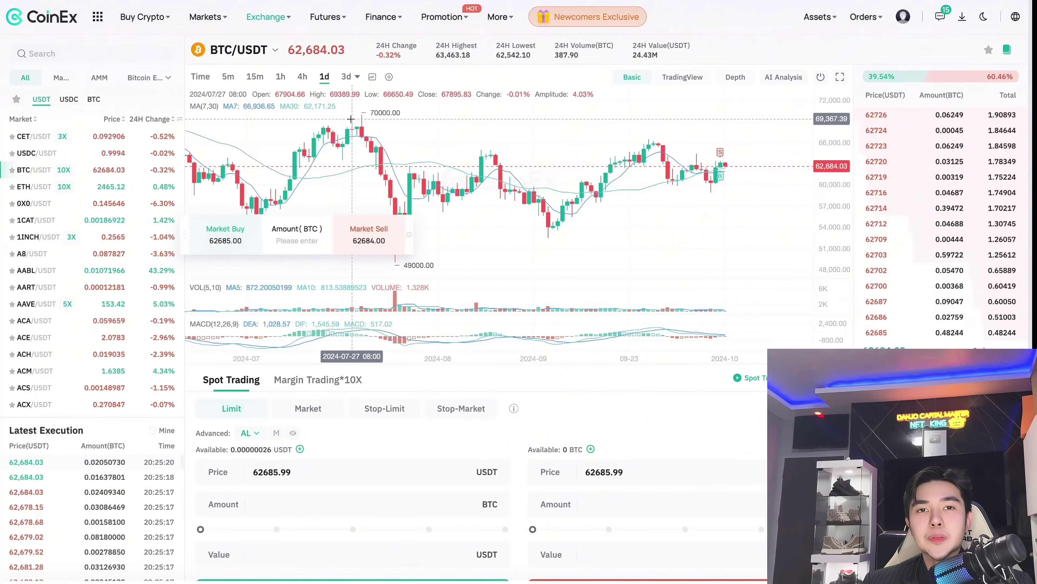
pyautogui.hscroll(-10, 355, 120)
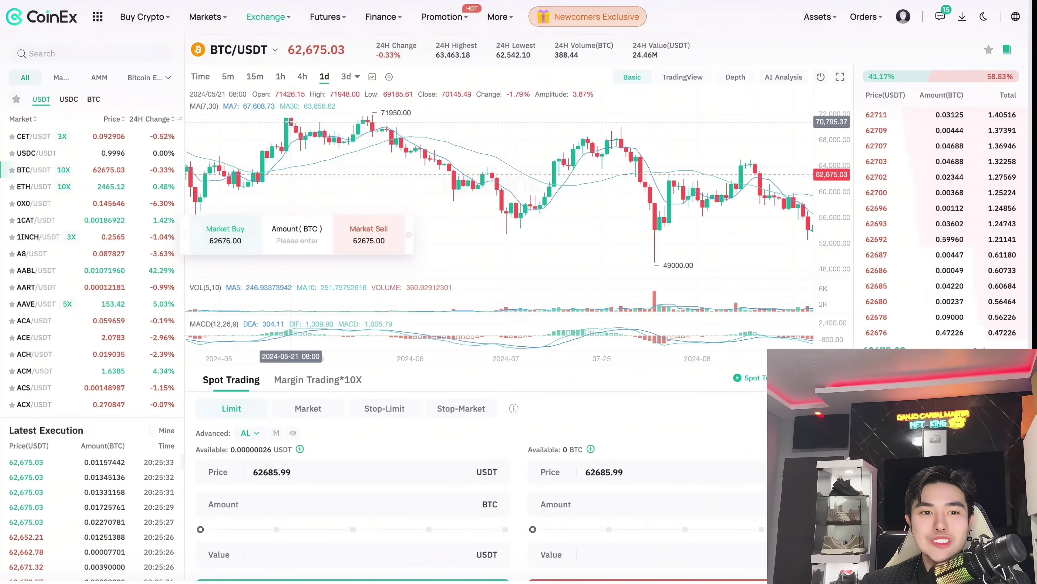
pyautogui.moveTo(289, 121); pyautogui.dragTo(458, 125)
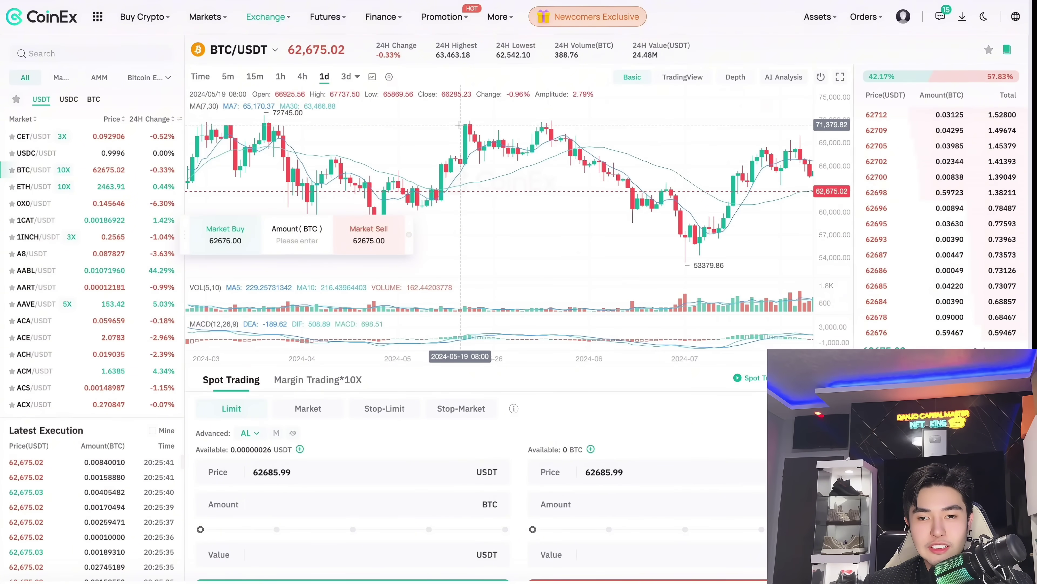
pyautogui.moveTo(455, 169); pyautogui.dragTo(504, 159)
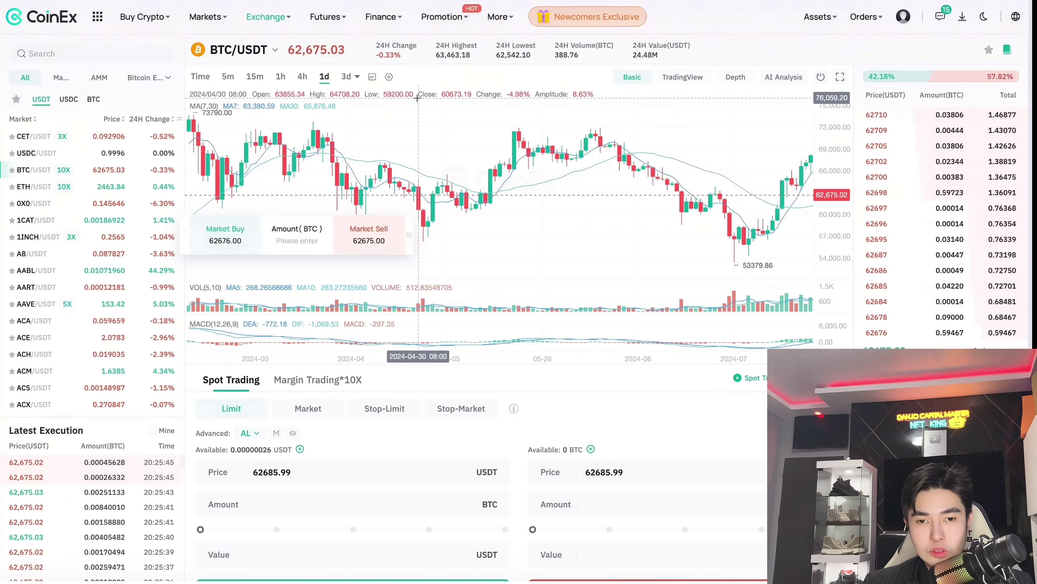
# Step: Switch the chart to 3-day candles and pan along the timeline
pyautogui.click(347, 76)
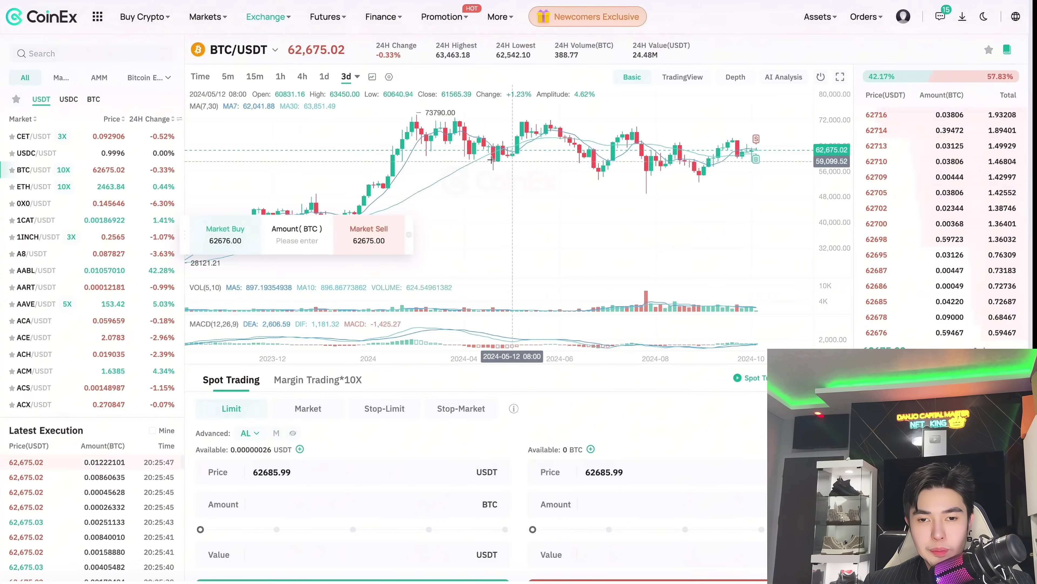
pyautogui.moveTo(517, 131); pyautogui.dragTo(382, 130)
pyautogui.moveTo(593, 192); pyautogui.dragTo(531, 114)
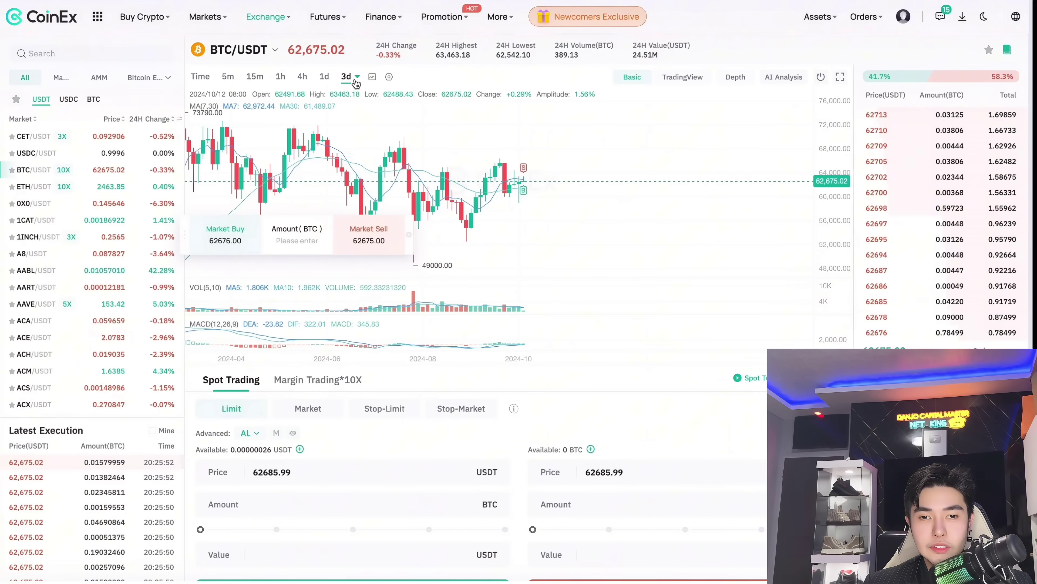
# Step: Change the interval to 1 Month and pan across the 2018–2024 history
pyautogui.click(357, 78)
pyautogui.click(382, 144)
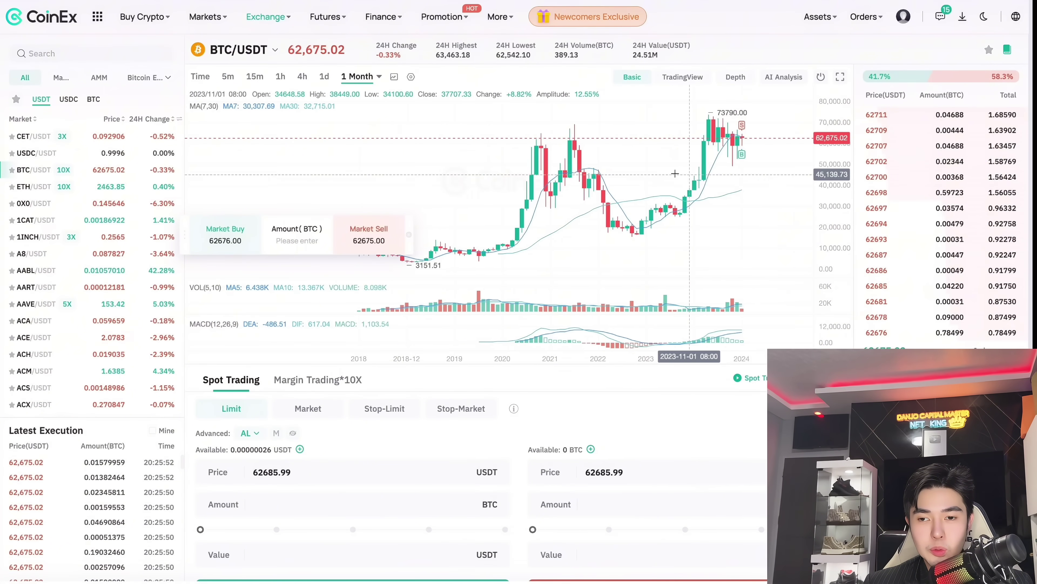
pyautogui.moveTo(751, 221); pyautogui.dragTo(563, 224)
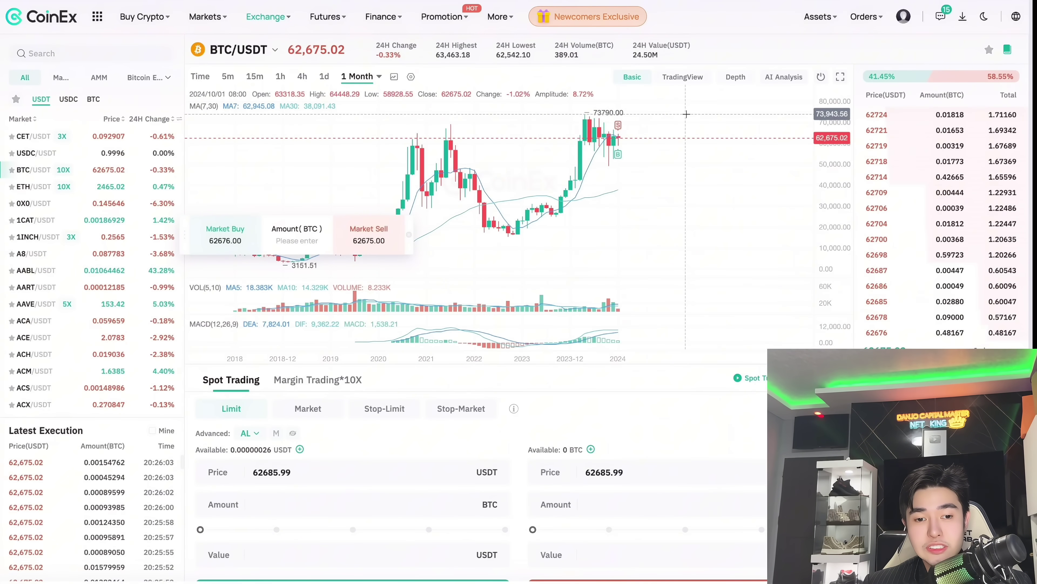
pyautogui.click(394, 77)
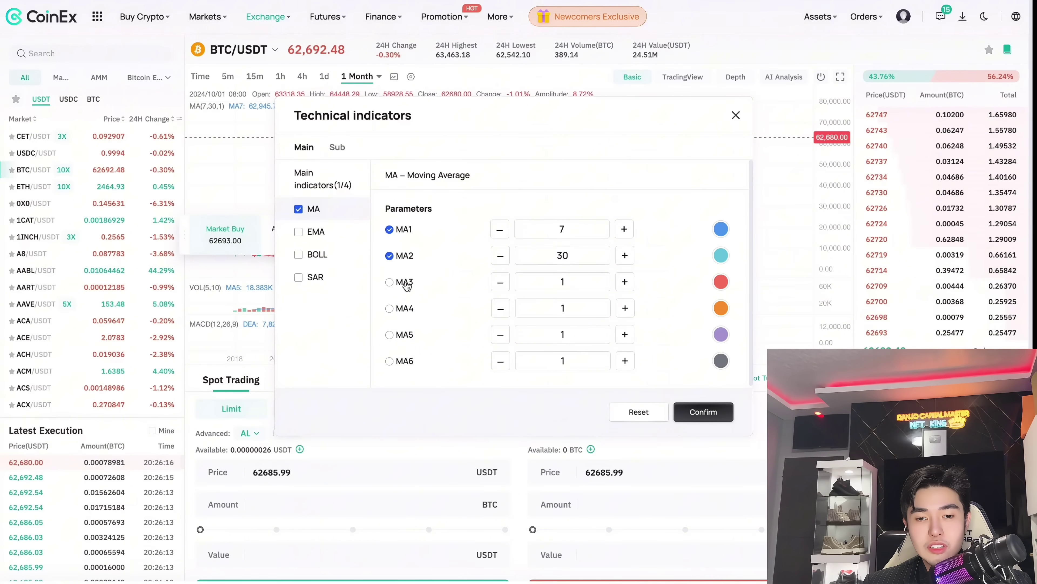
# Step: Confirm the moving averages MA7, MA30 and MA3 (period 1) on the monthly chart
pyautogui.click(703, 412)
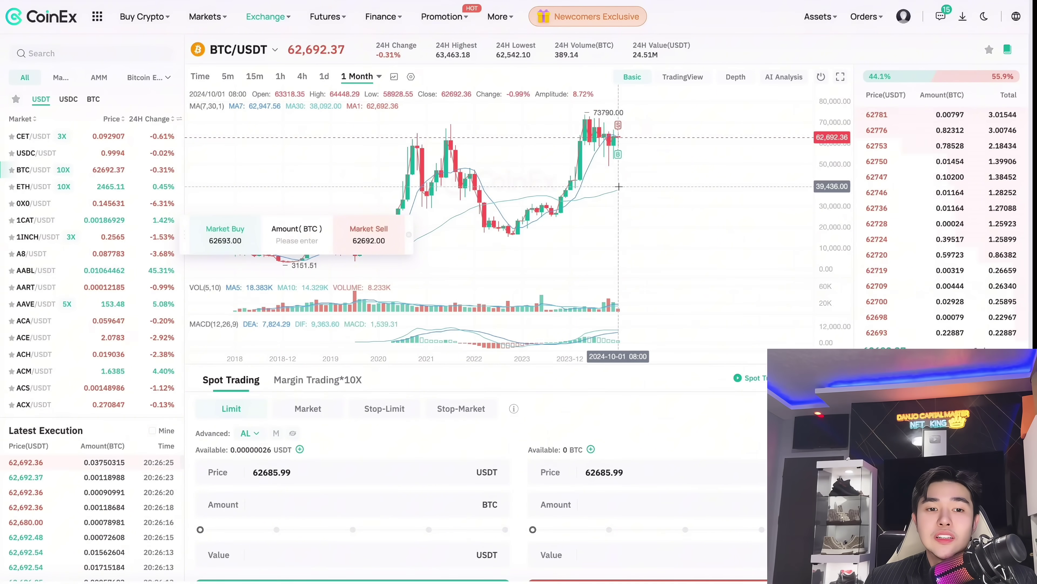
pyautogui.moveTo(457, 17)
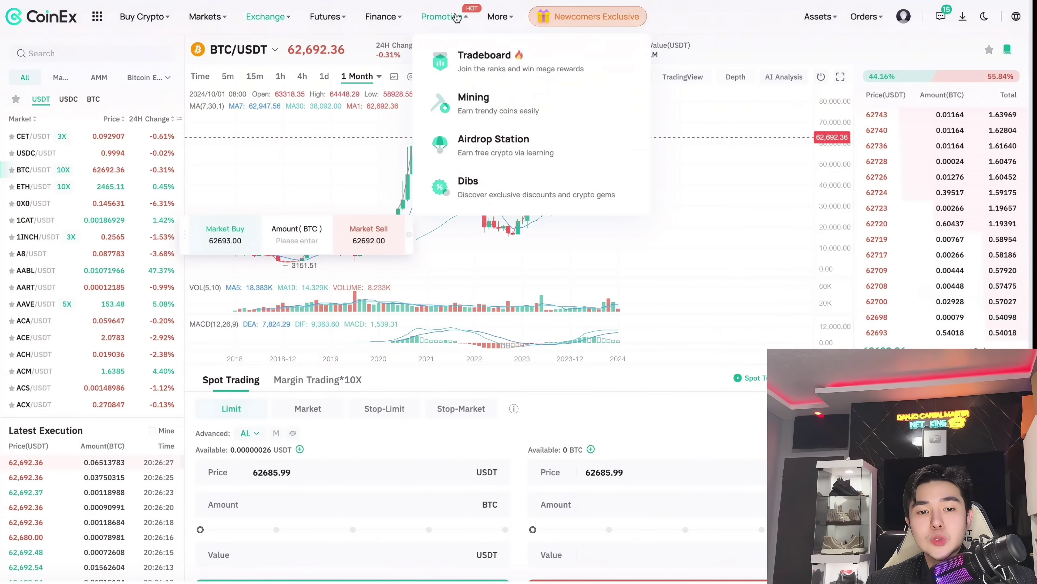
# Step: Open the Tradeboard trading competitions page and scroll through it
pyautogui.click(461, 51)
pyautogui.scroll(7, 490, 119)
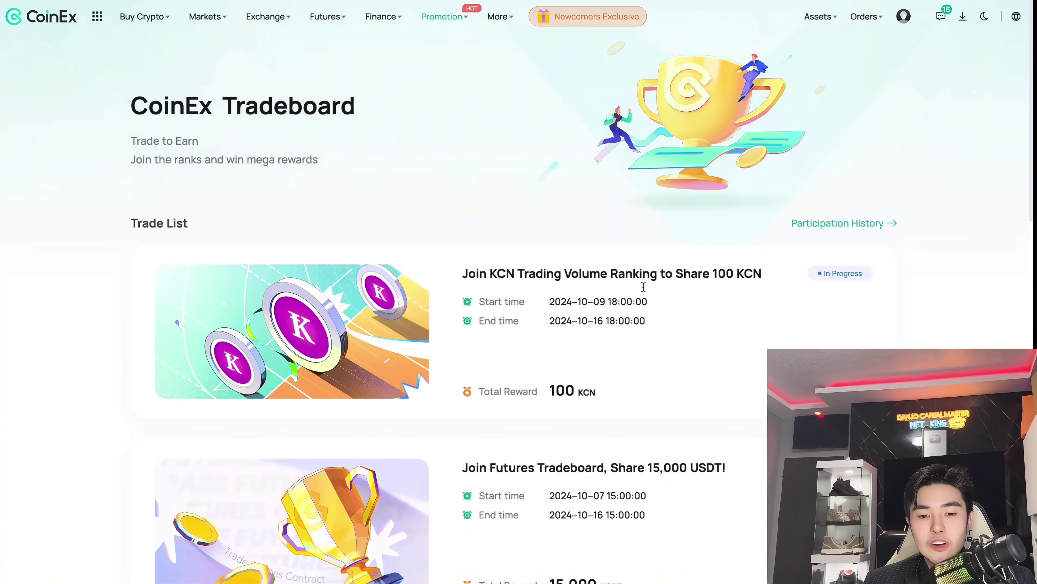
pyautogui.scroll(-7, 632, 285)
pyautogui.scroll(7, 643, 286)
# Step: Open the Referral page and view the rewards section with 219 referees
pyautogui.moveTo(504, 15)
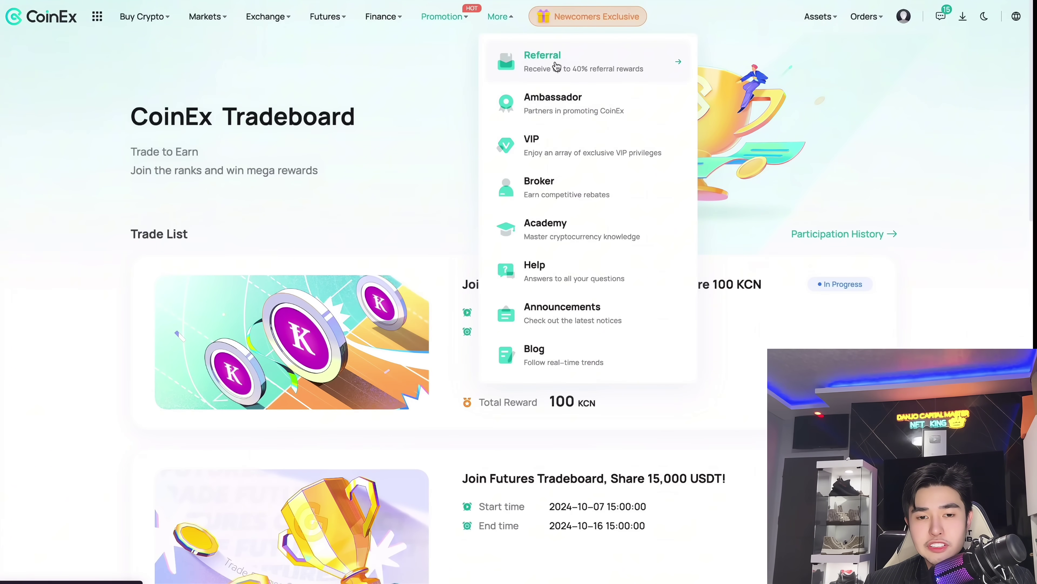
pyautogui.click(557, 67)
pyautogui.scroll(-5, 556, 208)
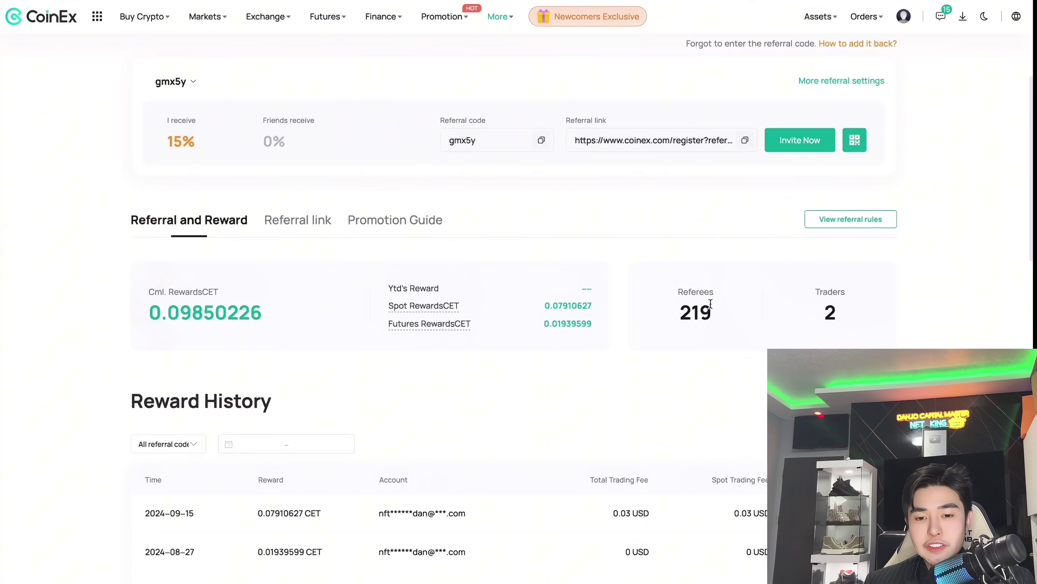
pyautogui.doubleClick(696, 313)
pyautogui.scroll(5, 655, 276)
# Step: Open the Staking page and browse the CET, ETH and TRX staking offers
pyautogui.moveTo(511, 18)
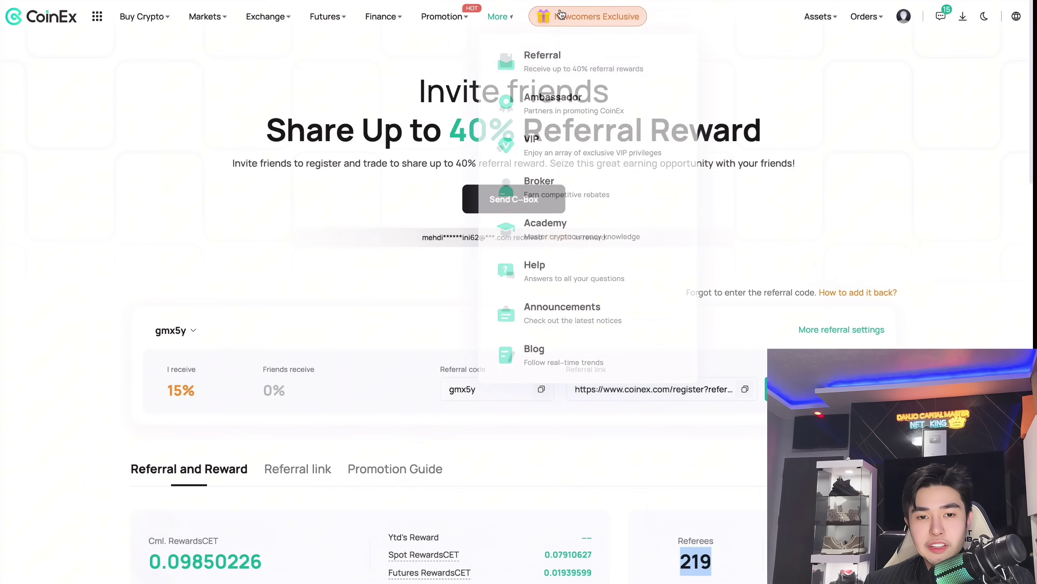
pyautogui.moveTo(384, 24)
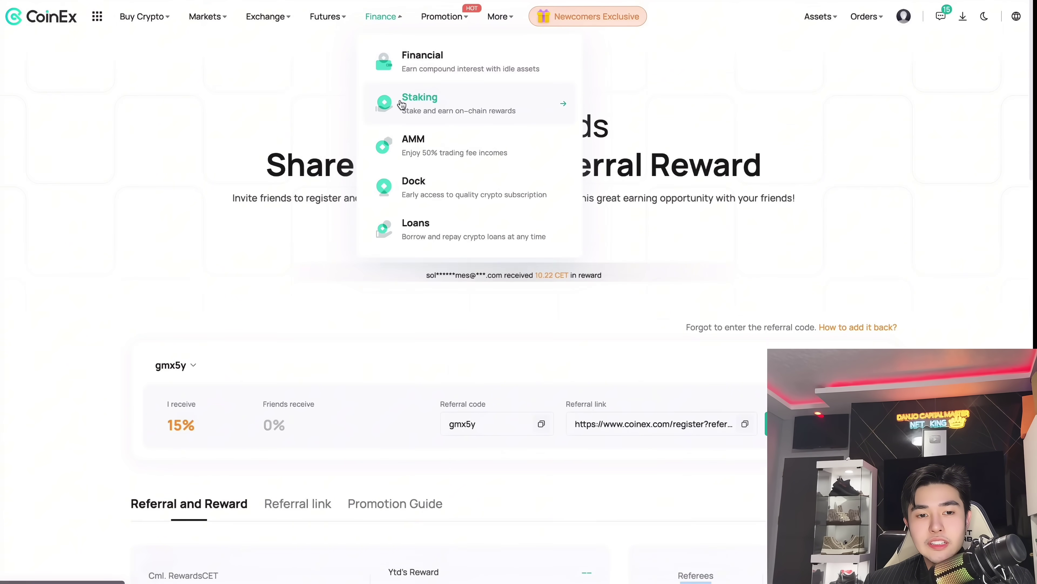
pyautogui.click(421, 102)
pyautogui.scroll(-5, 429, 143)
pyautogui.scroll(5, 370, 302)
pyautogui.scroll(1, 360, 306)
pyautogui.scroll(-2, 368, 313)
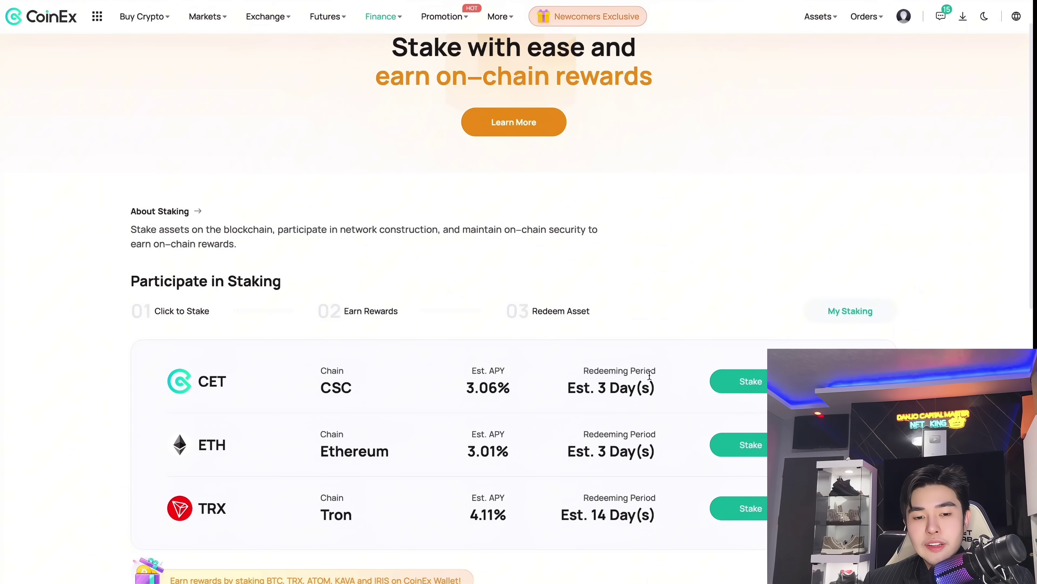
pyautogui.scroll(-5, 650, 375)
pyautogui.scroll(6, 697, 309)
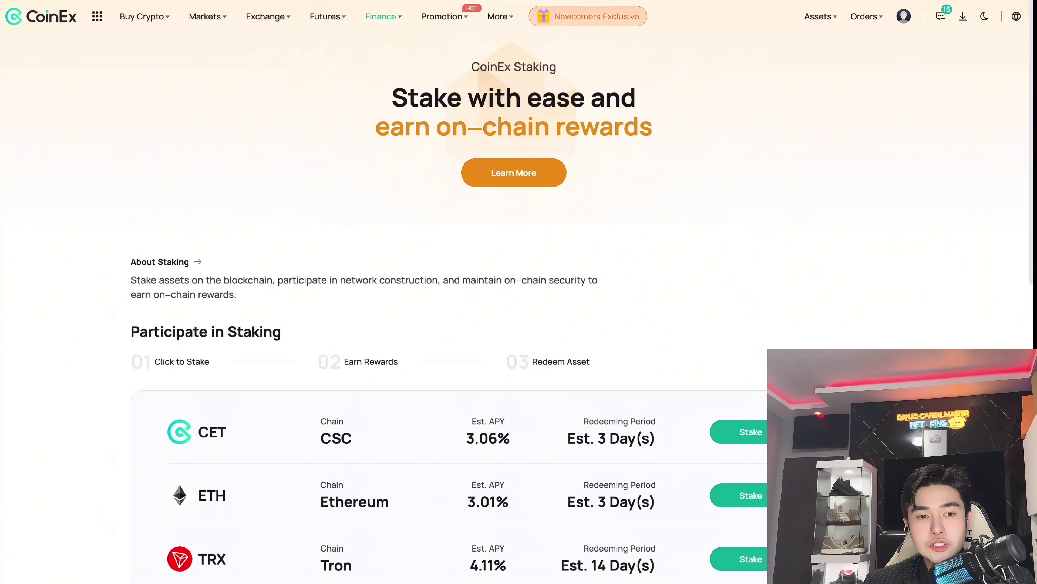
# Step: Mark all new messages as read in the notifications panel
pyautogui.moveTo(326, 24)
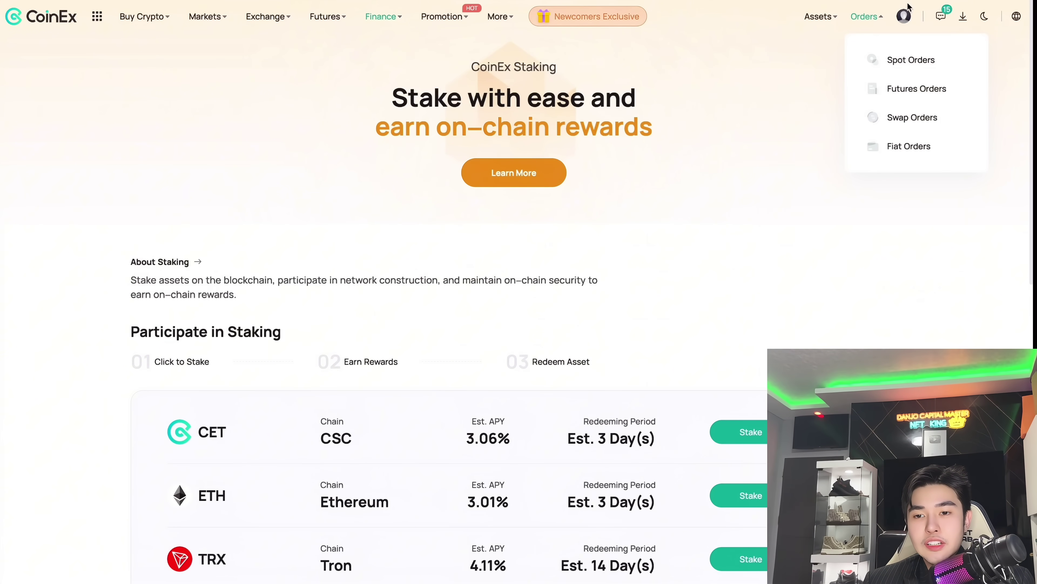
pyautogui.moveTo(942, 18)
pyautogui.click(921, 50)
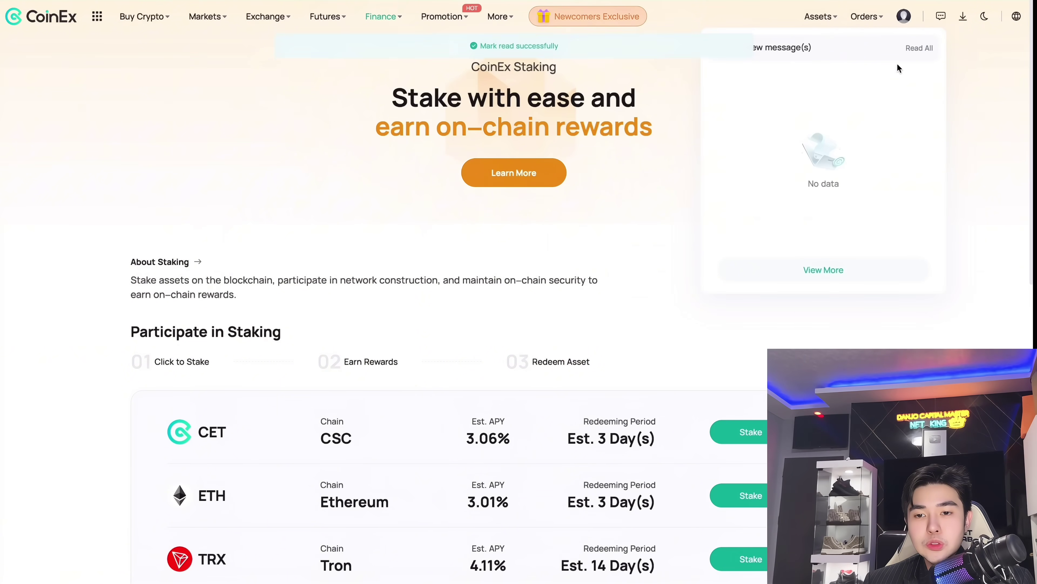
pyautogui.scroll(-5, 747, 192)
pyautogui.moveTo(229, 17)
pyautogui.moveTo(261, 30)
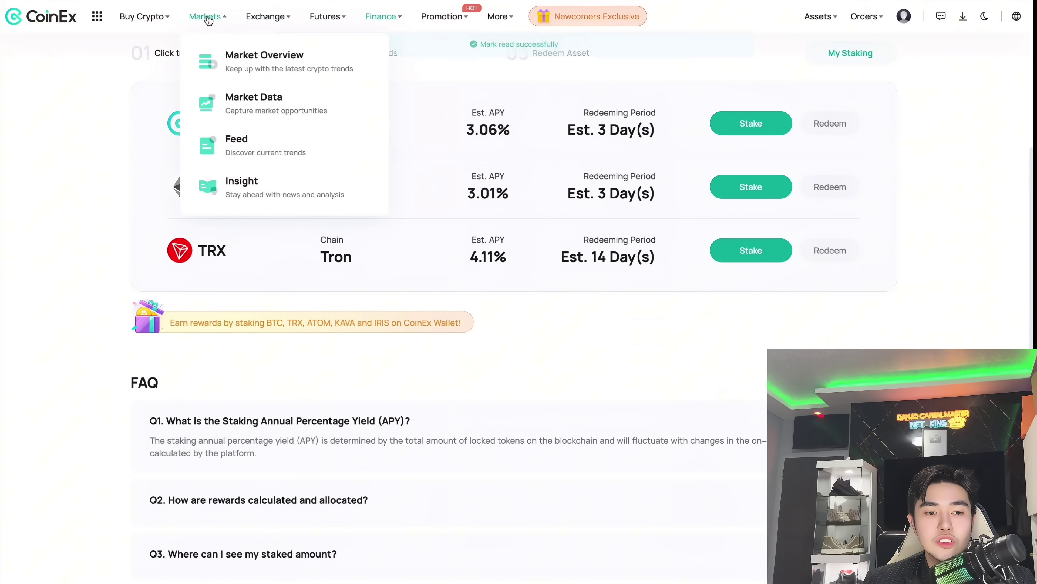
pyautogui.scroll(1, 282, 104)
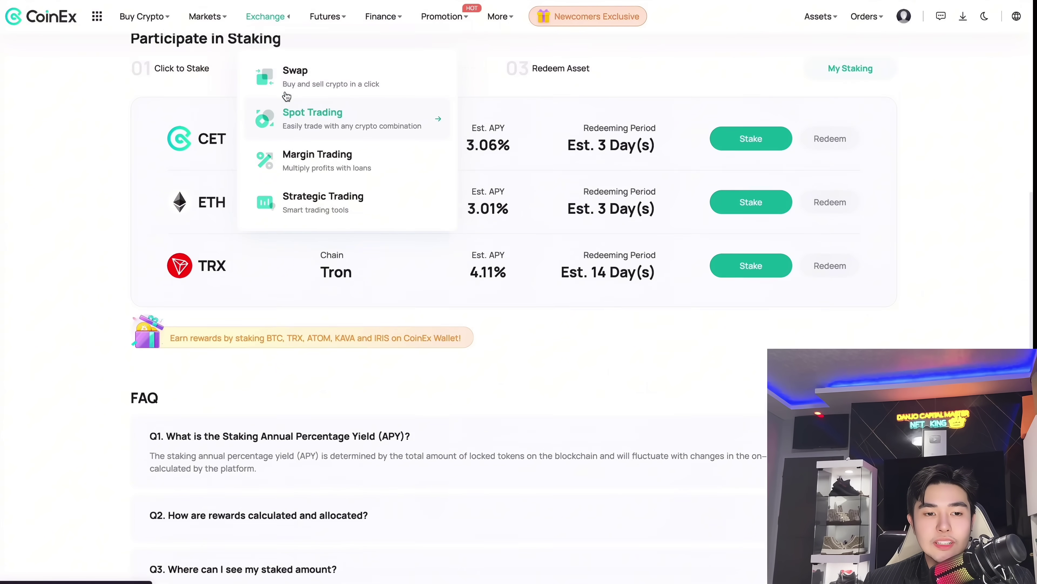
# Step: In spot trading, search 'sola', open SOL/USDT and set 5-minute candles
pyautogui.click(286, 107)
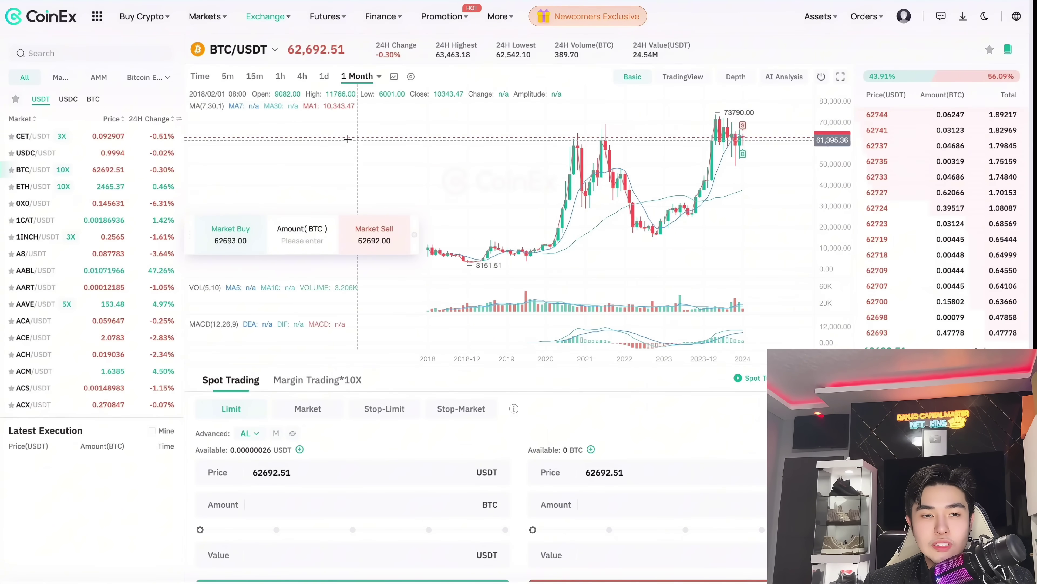
pyautogui.click(83, 59)
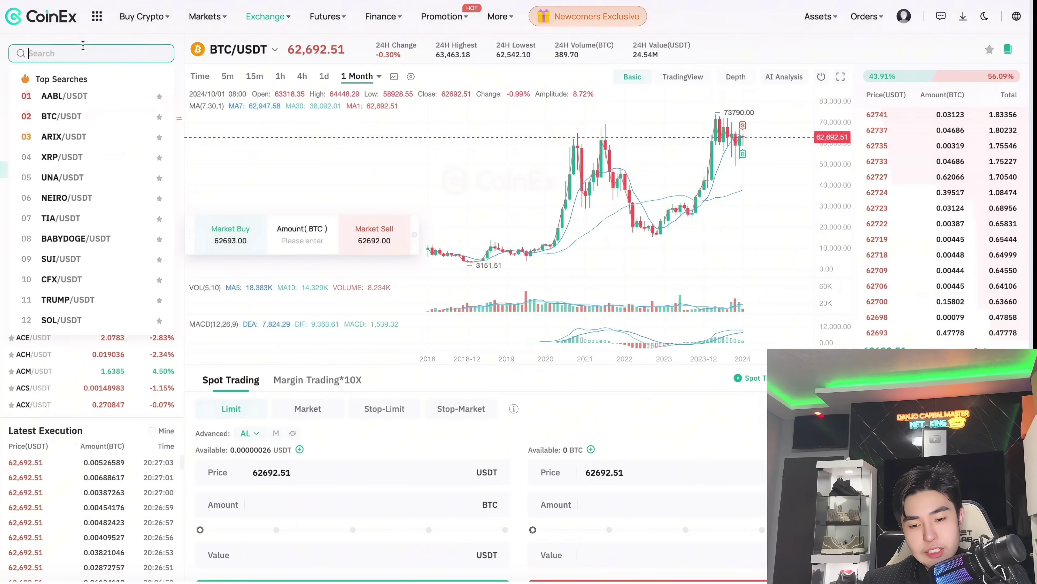
pyautogui.write('sola')
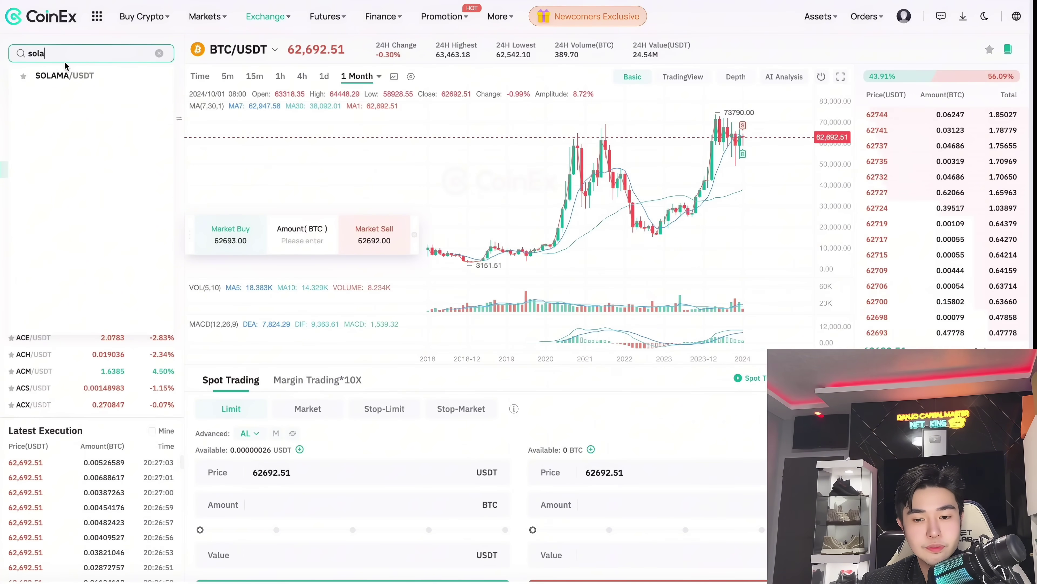
pyautogui.click(57, 76)
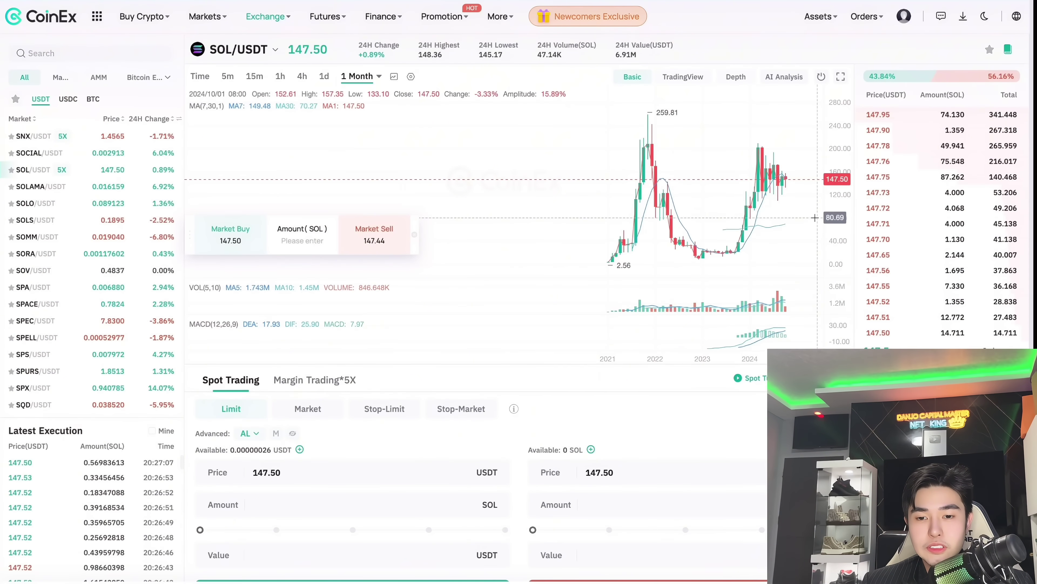
pyautogui.click(228, 76)
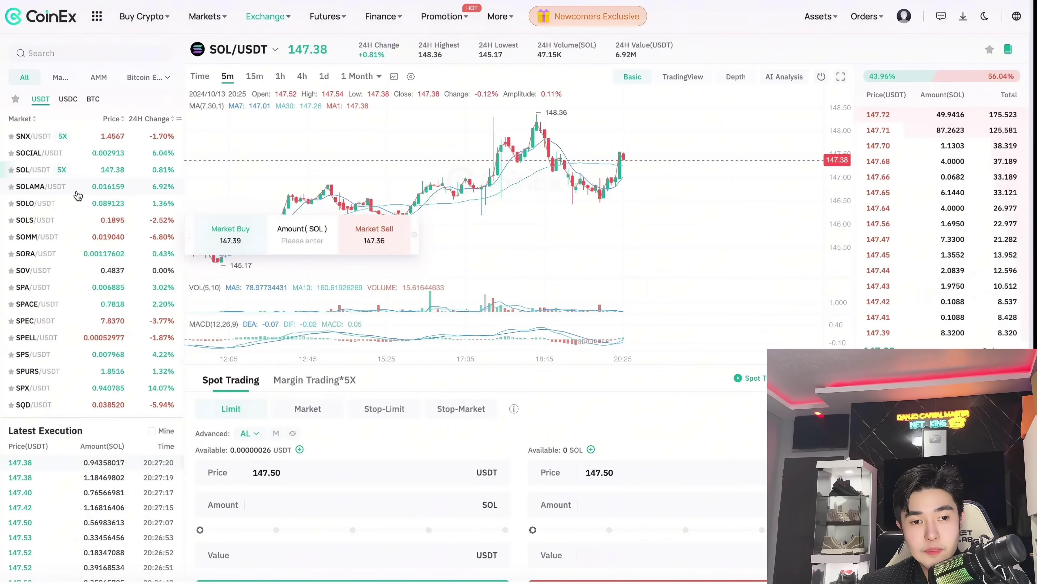
# Step: Open the Markets overview page with Recommended Ranks and the Crypto List
pyautogui.scroll(15, 74, 200)
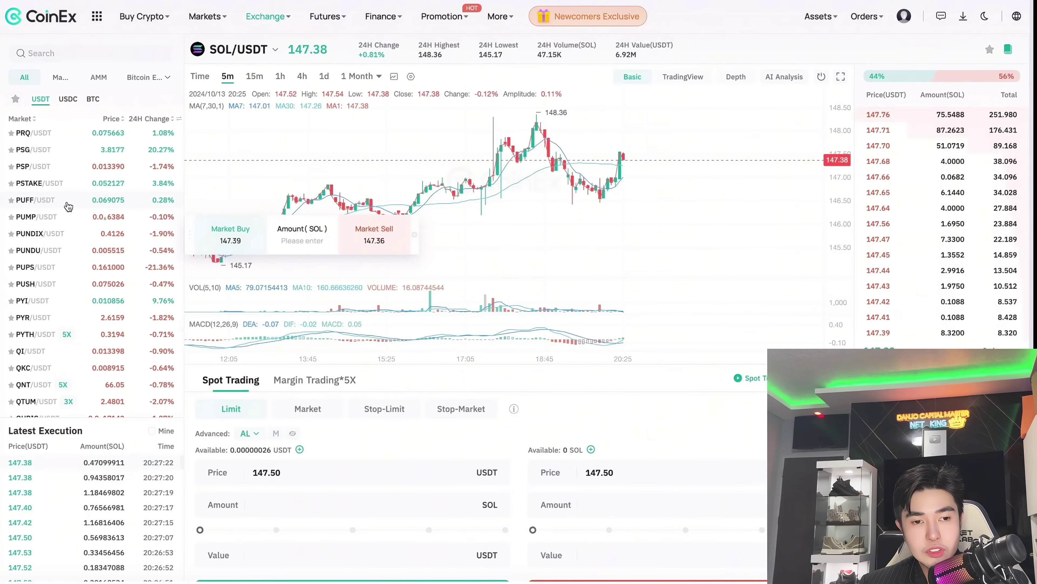
pyautogui.moveTo(206, 16)
pyautogui.click(234, 58)
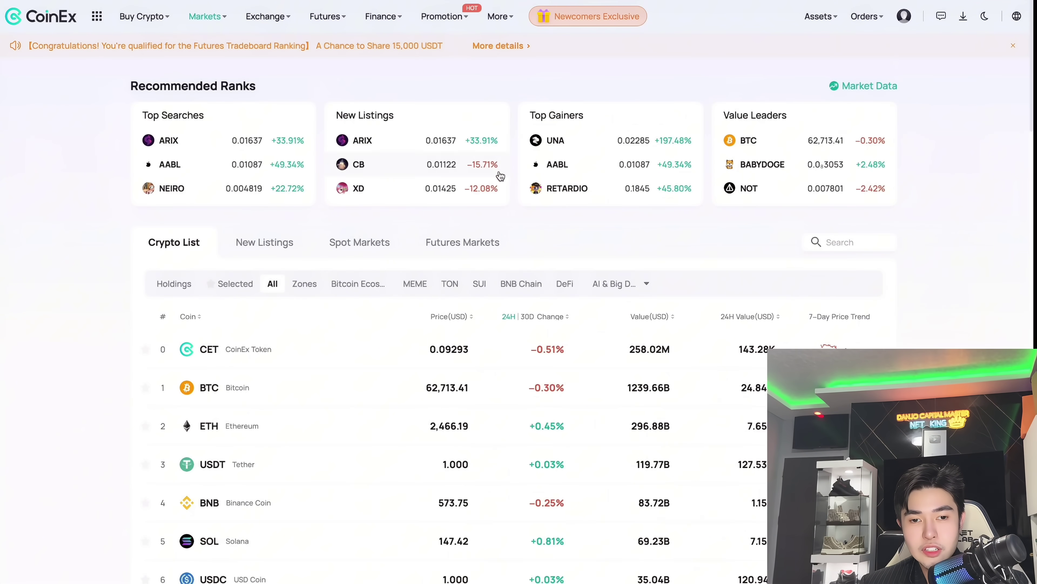
# Step: Check the top gainer UNA, then open the BABYDOGE page from Value Leaders and review its chart
pyautogui.click(620, 139)
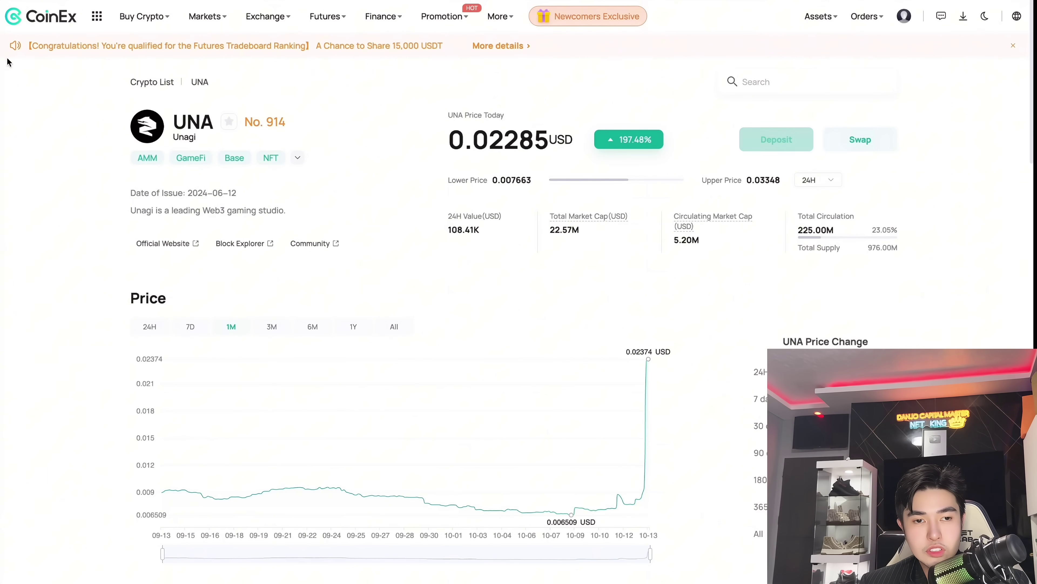
pyautogui.hotkey('alt', 'Left')
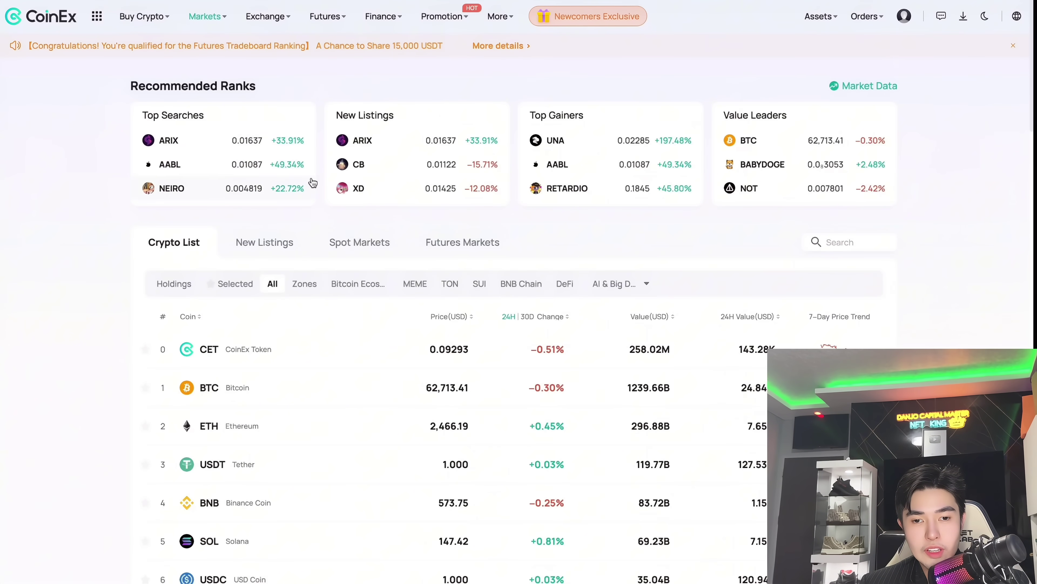
pyautogui.click(738, 165)
pyautogui.moveTo(594, 215)
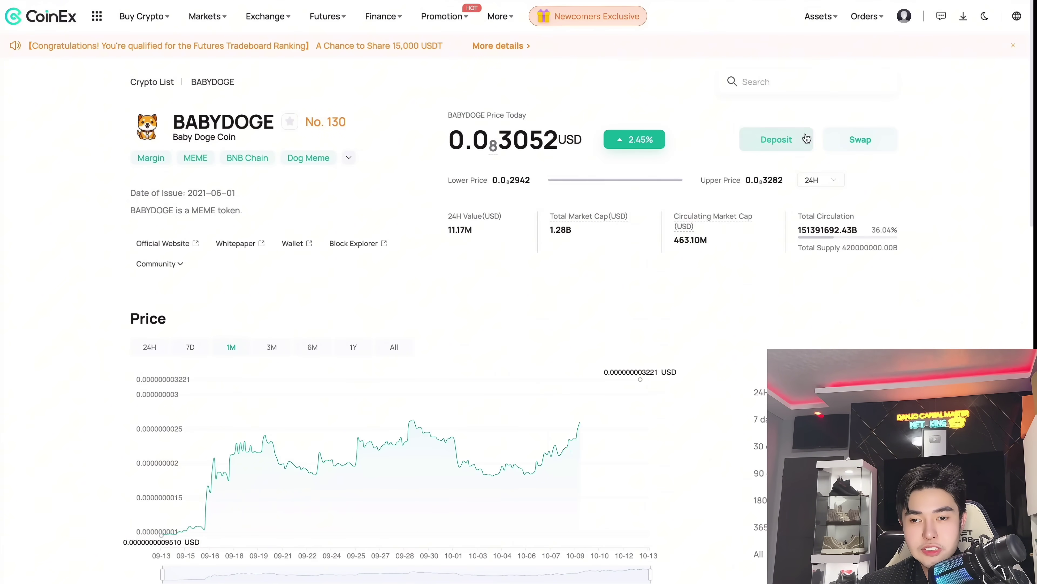
pyautogui.scroll(-10, 335, 273)
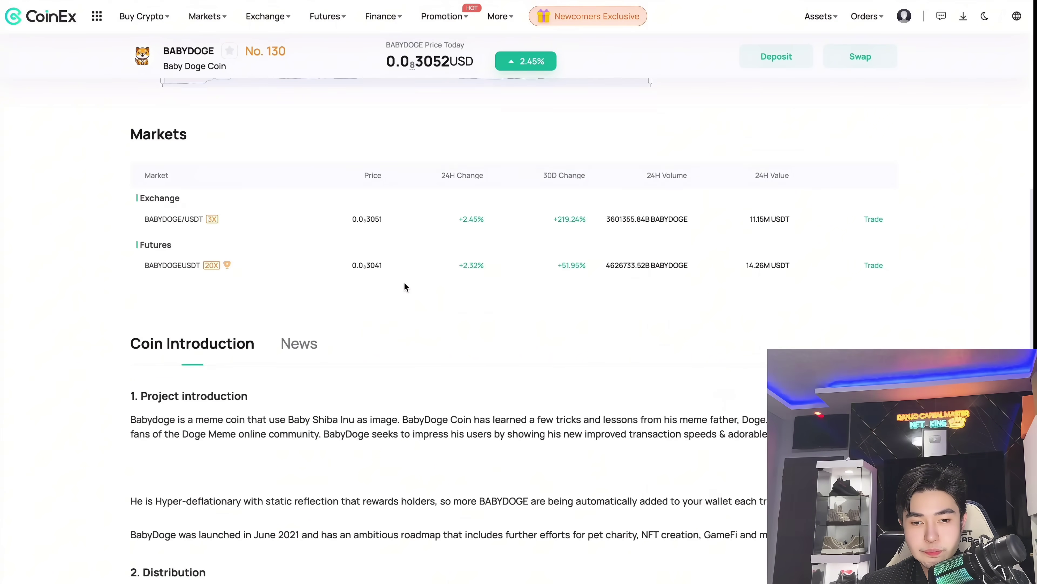
pyautogui.scroll(10, 405, 286)
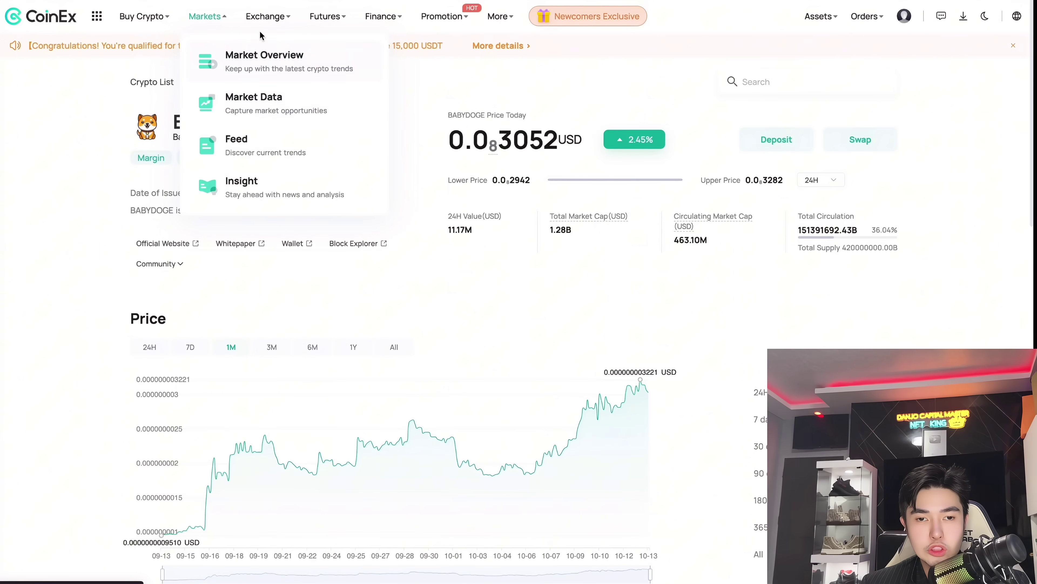
pyautogui.moveTo(157, 21)
pyautogui.moveTo(232, 22)
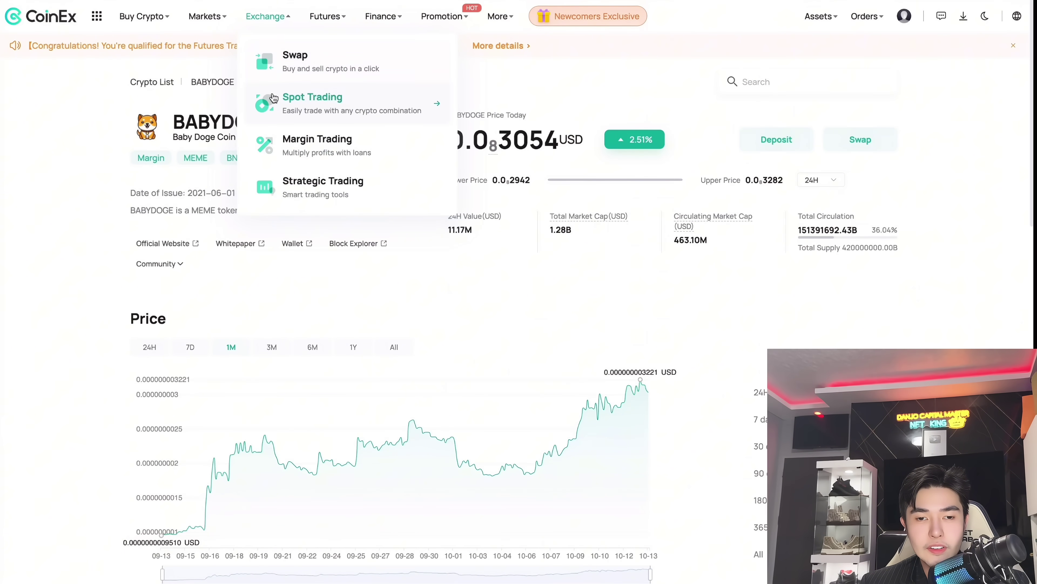
# Step: Open Spot Trading and pick the CET/USDT market by searching 'cet'
pyautogui.click(273, 98)
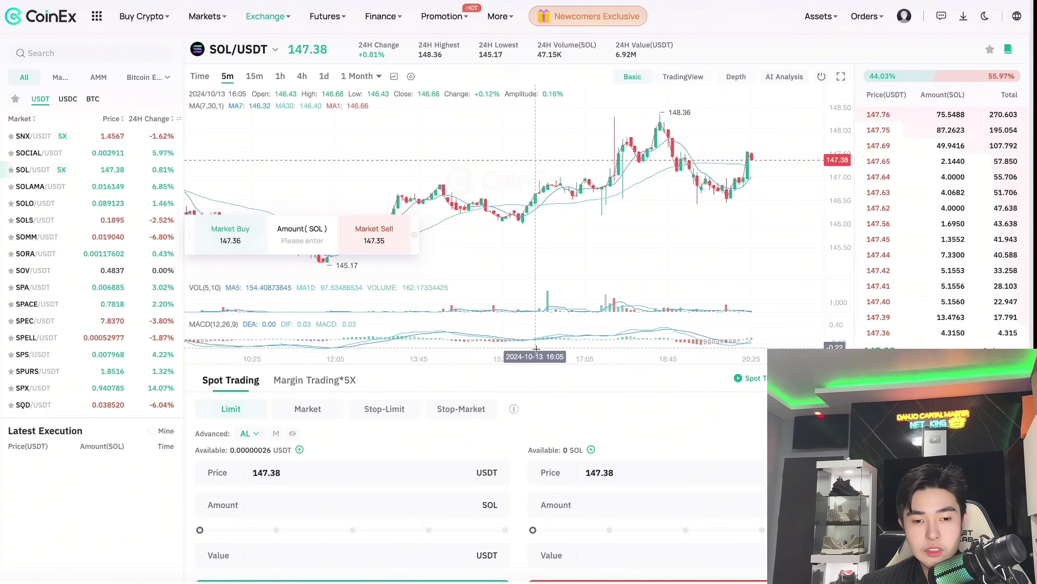
pyautogui.scroll(-1, 567, 389)
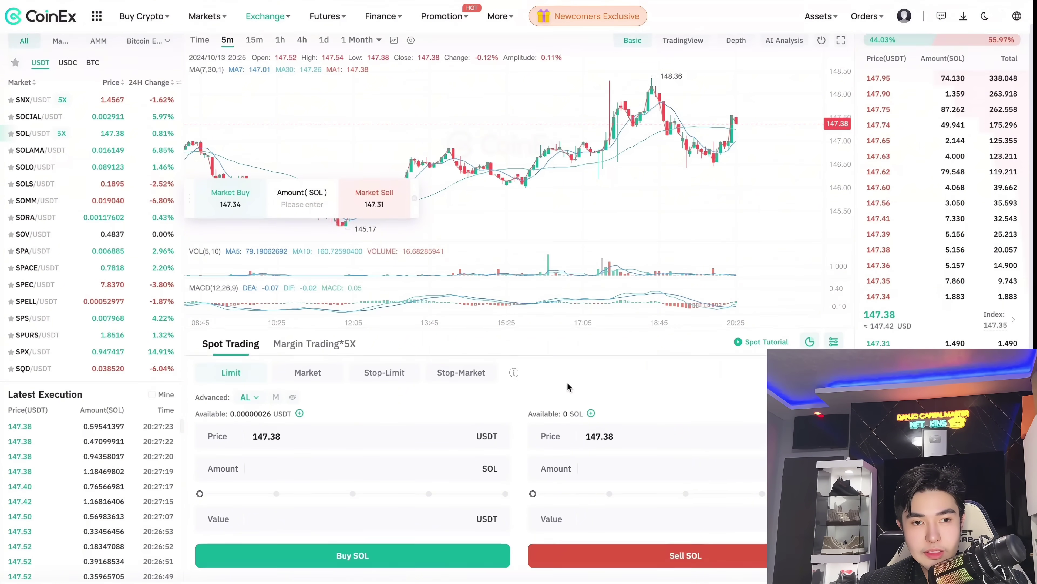
pyautogui.scroll(1, 567, 387)
pyautogui.write('cet')
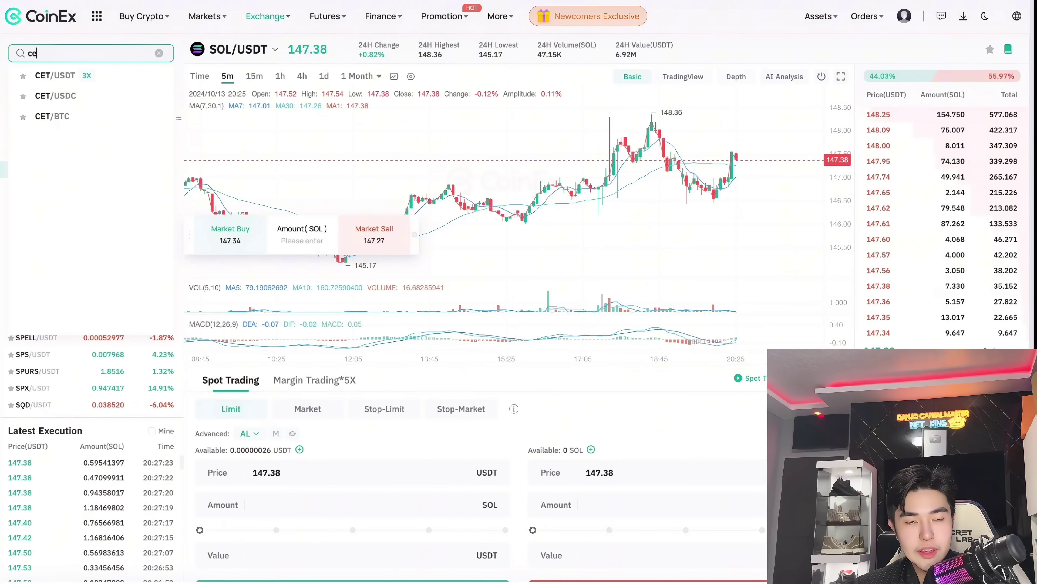
pyautogui.click(61, 74)
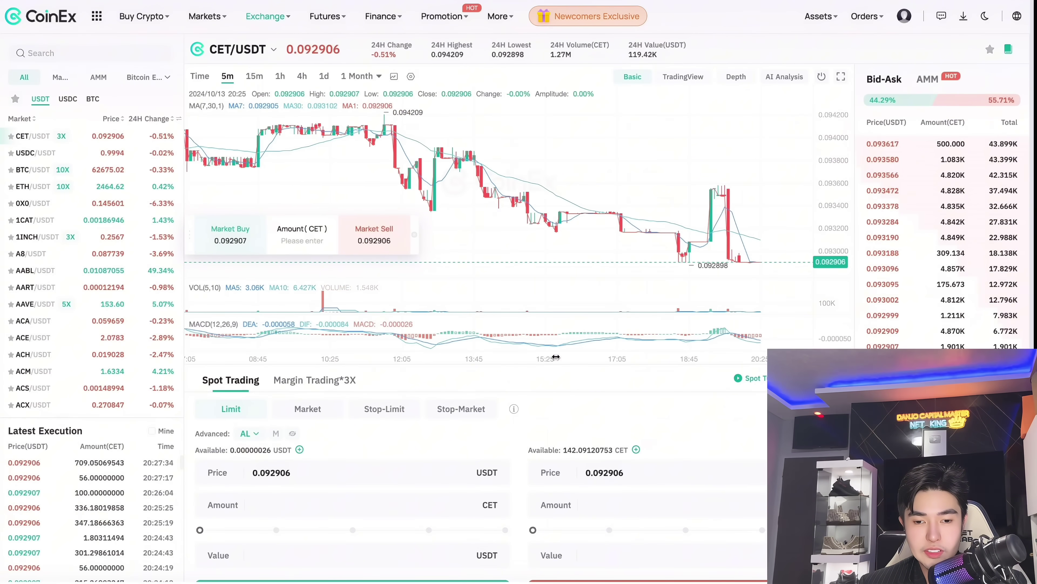
# Step: Sell 100% of the CET balance (142.09120753 CET) and confirm the order
pyautogui.scroll(-2, 563, 436)
pyautogui.moveTo(531, 444); pyautogui.dragTo(838, 446)
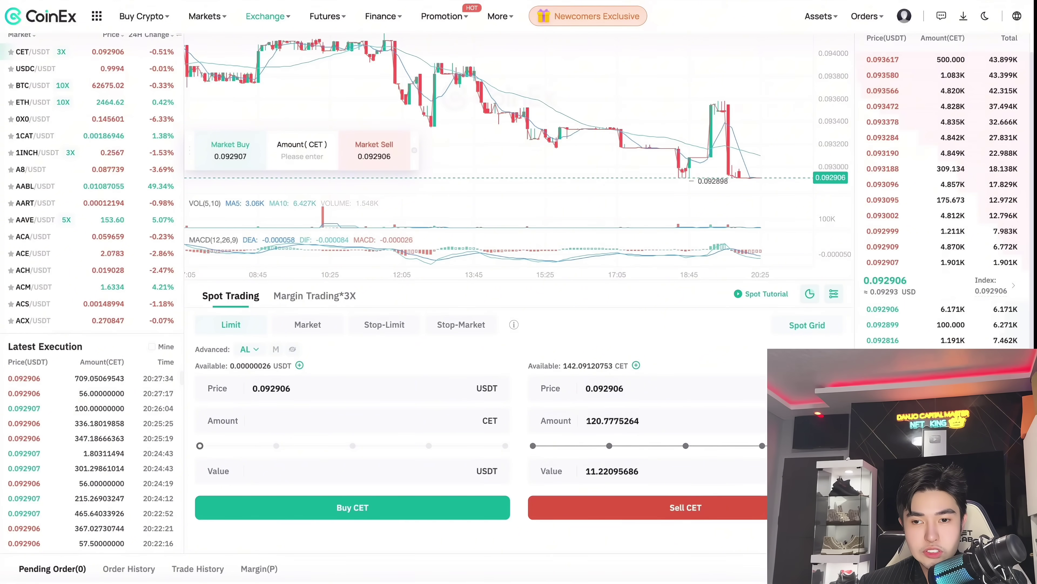
pyautogui.scroll(-6, 499, 334)
pyautogui.scroll(8, 499, 333)
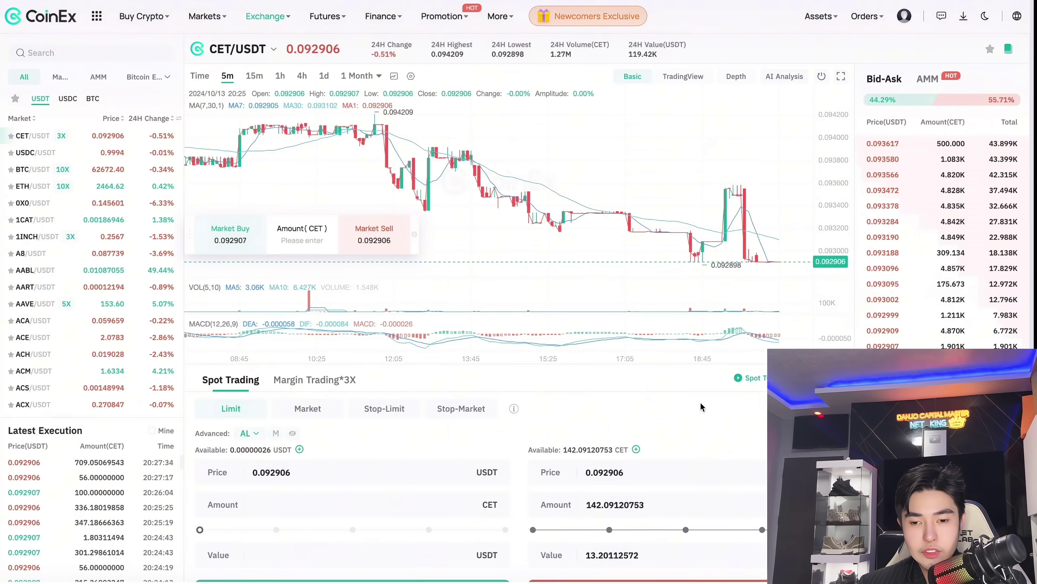
pyautogui.scroll(-6, 703, 406)
pyautogui.click(672, 339)
pyautogui.click(576, 406)
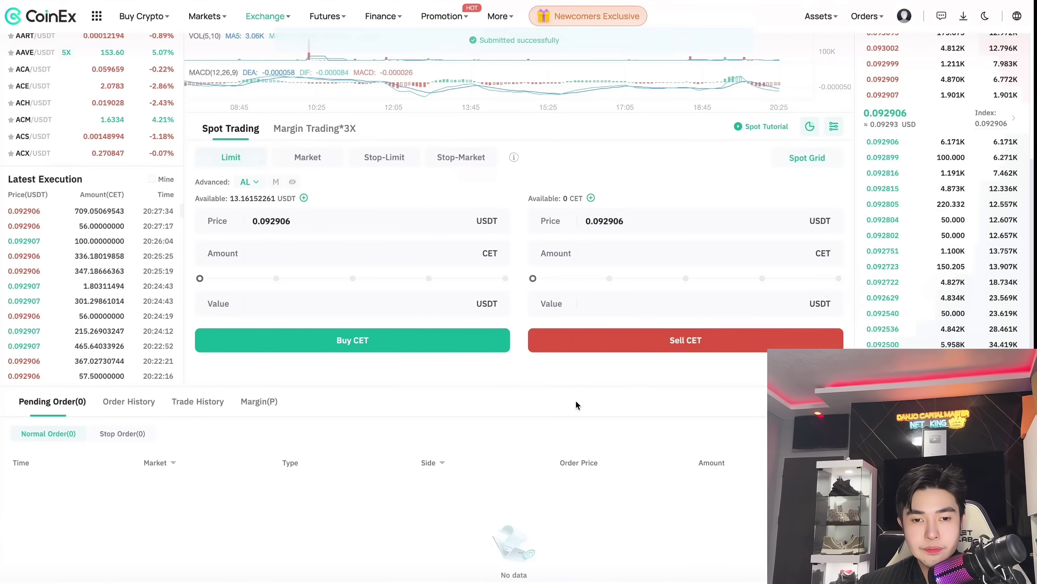
# Step: Switch the order form to the Market tab for market-price orders
pyautogui.scroll(6, 479, 112)
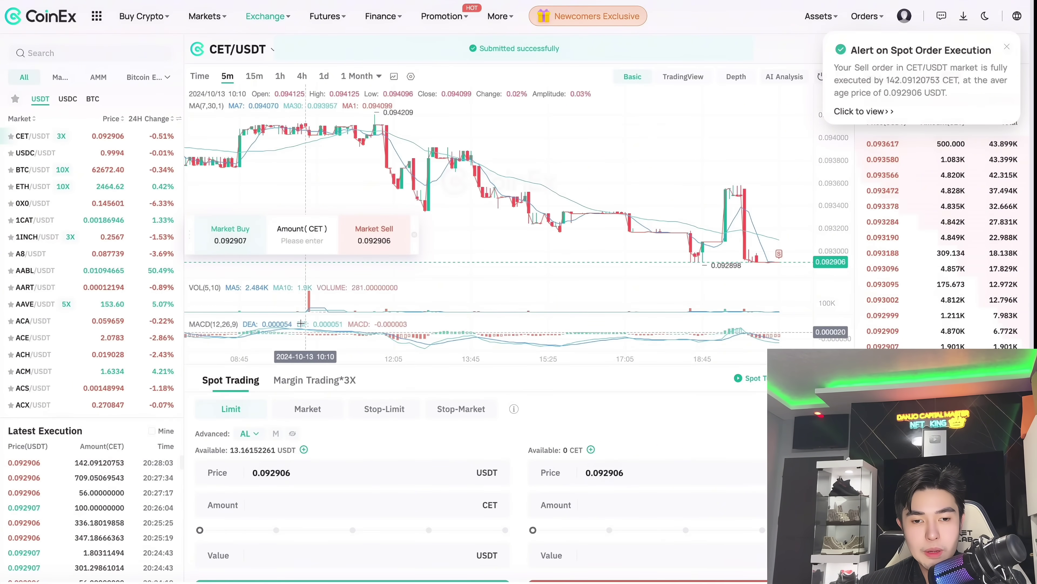
pyautogui.scroll(-1, 305, 330)
pyautogui.click(308, 378)
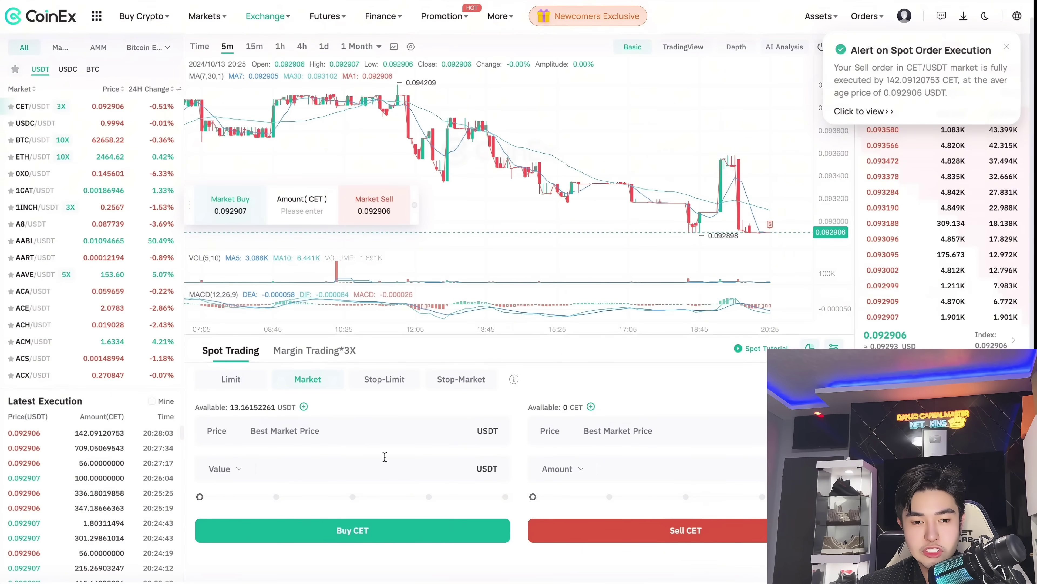
pyautogui.scroll(1, 408, 327)
pyautogui.scroll(2, 527, 185)
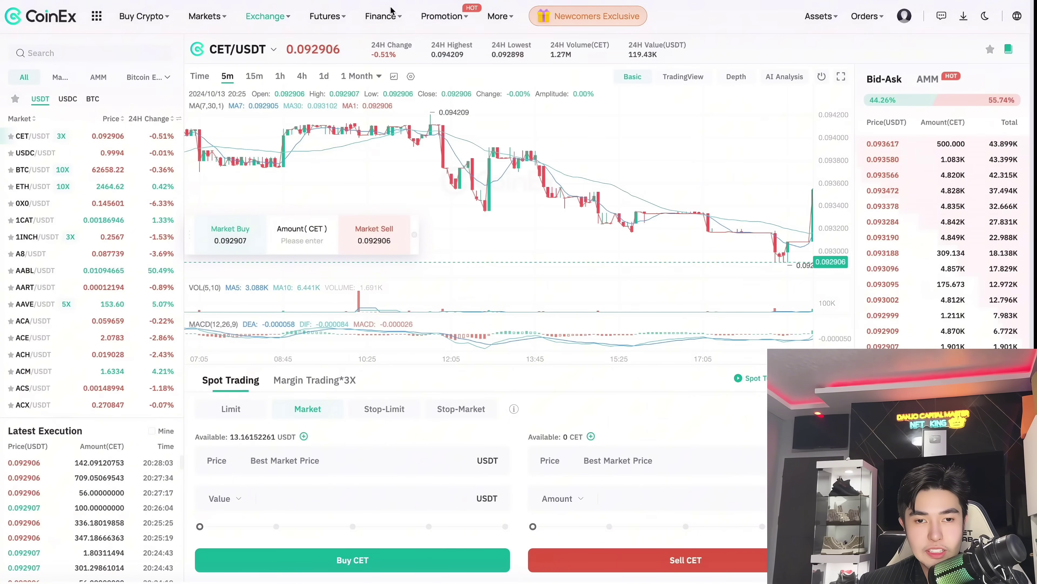
pyautogui.scroll(-4, 613, 246)
pyautogui.scroll(4, 654, 229)
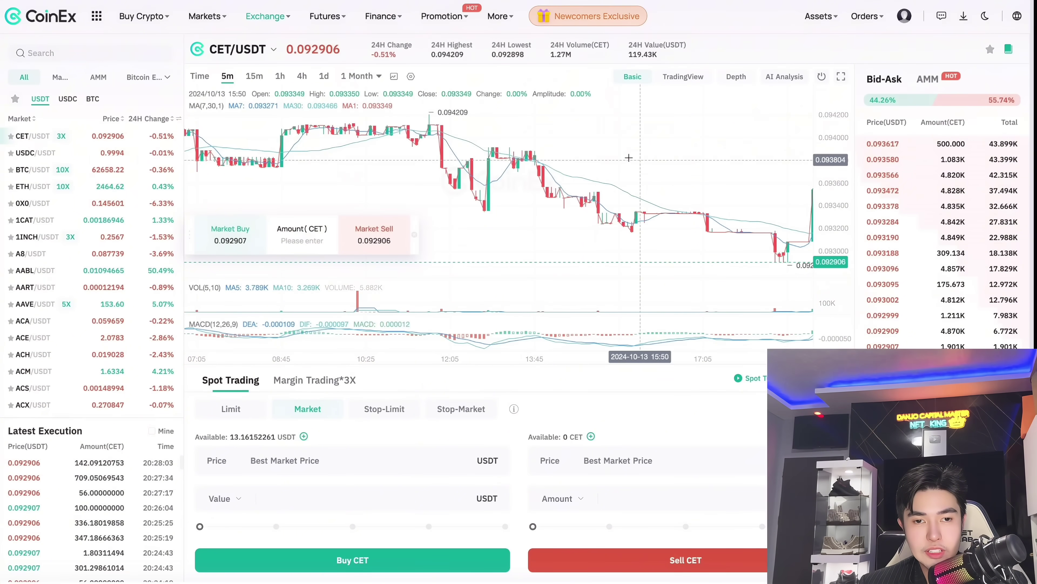
pyautogui.click(91, 56)
# Step: Open BTC/USDT via a 'btc' search and switch its chart to the Time line view
pyautogui.write('btc')
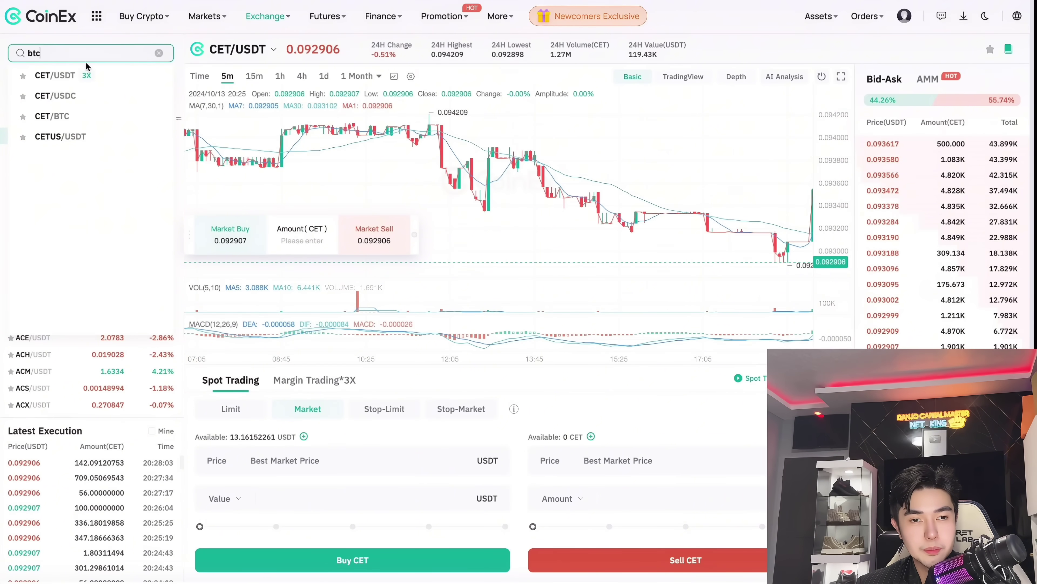
pyautogui.click(84, 82)
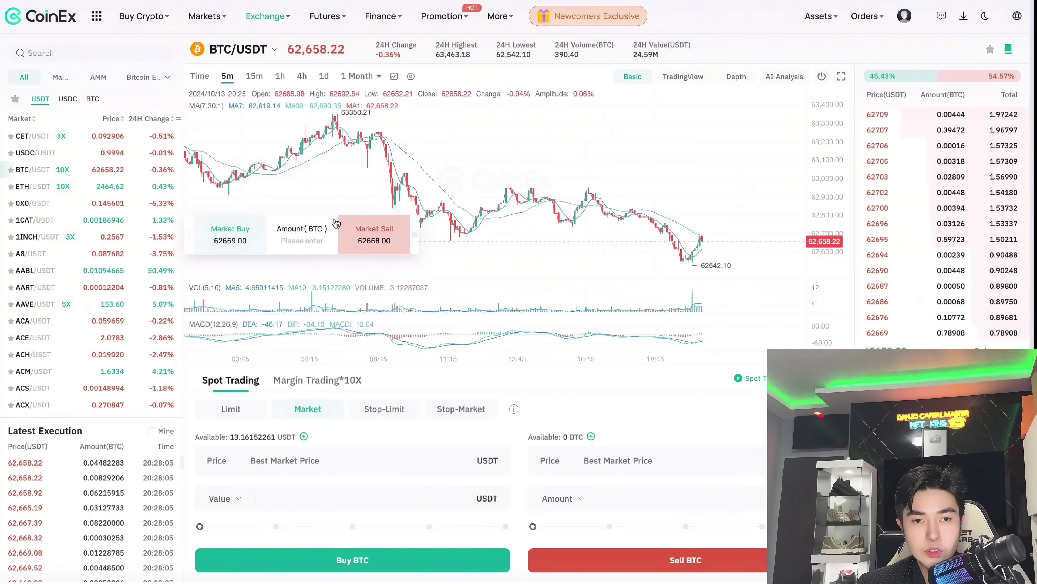
pyautogui.scroll(2, 533, 253)
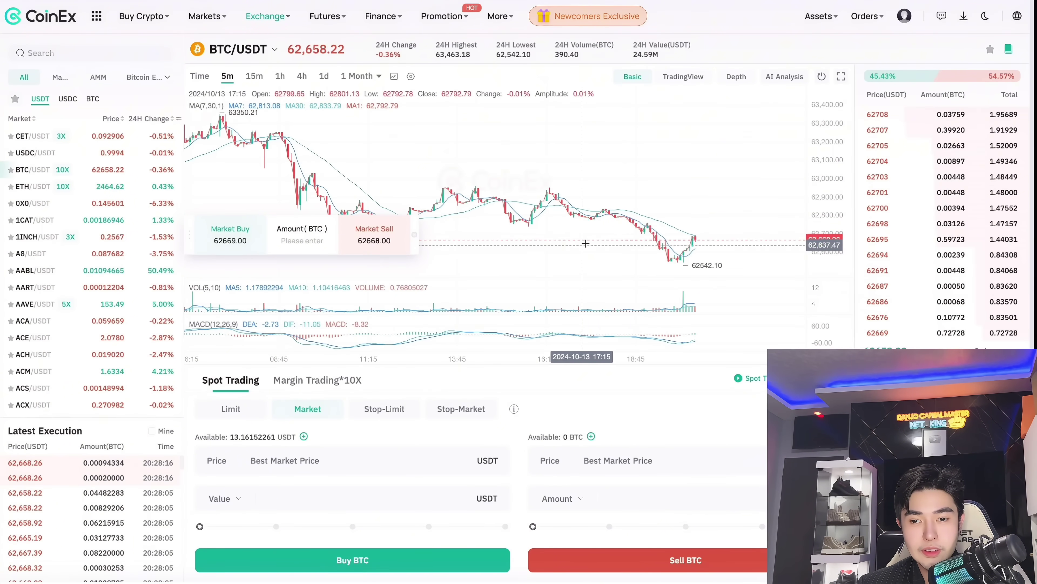
pyautogui.scroll(-5, 360, 386)
pyautogui.scroll(5, 360, 386)
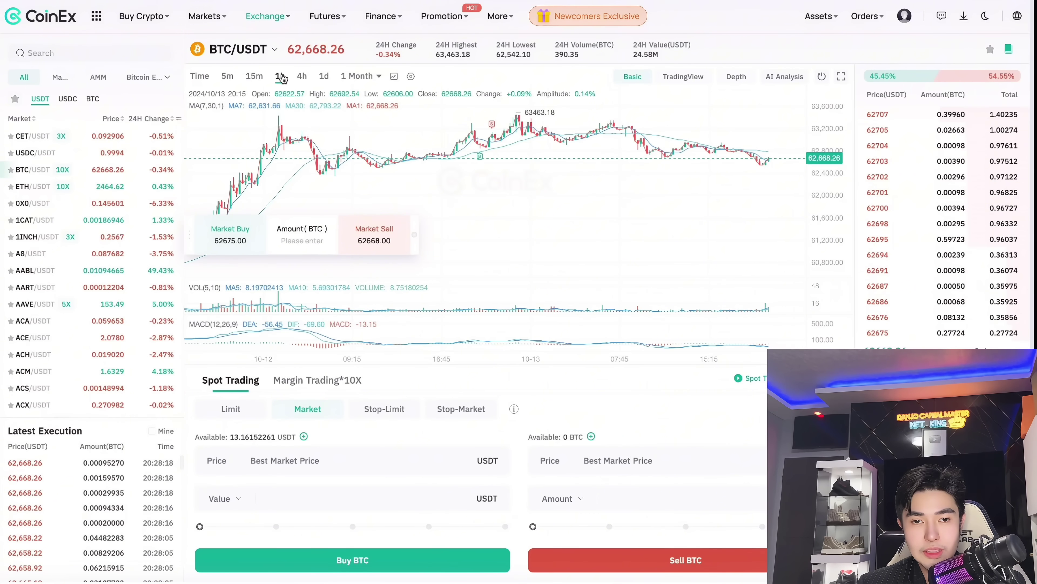
pyautogui.click(200, 76)
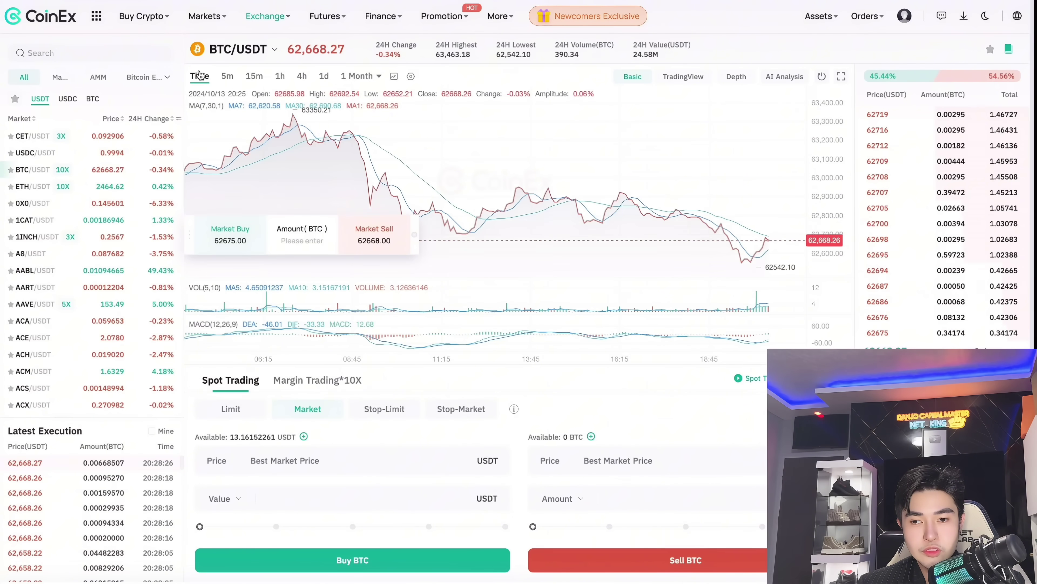
pyautogui.moveTo(667, 208); pyautogui.dragTo(556, 208)
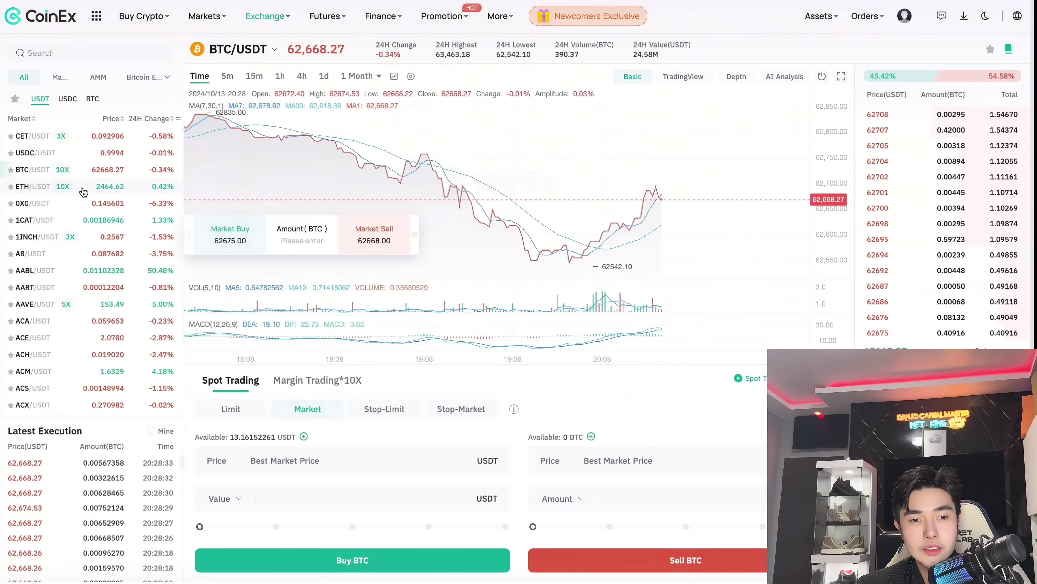
# Step: Back on CET/USDT, market-buy CET with the full 13.16152261 USDT and confirm
pyautogui.click(86, 138)
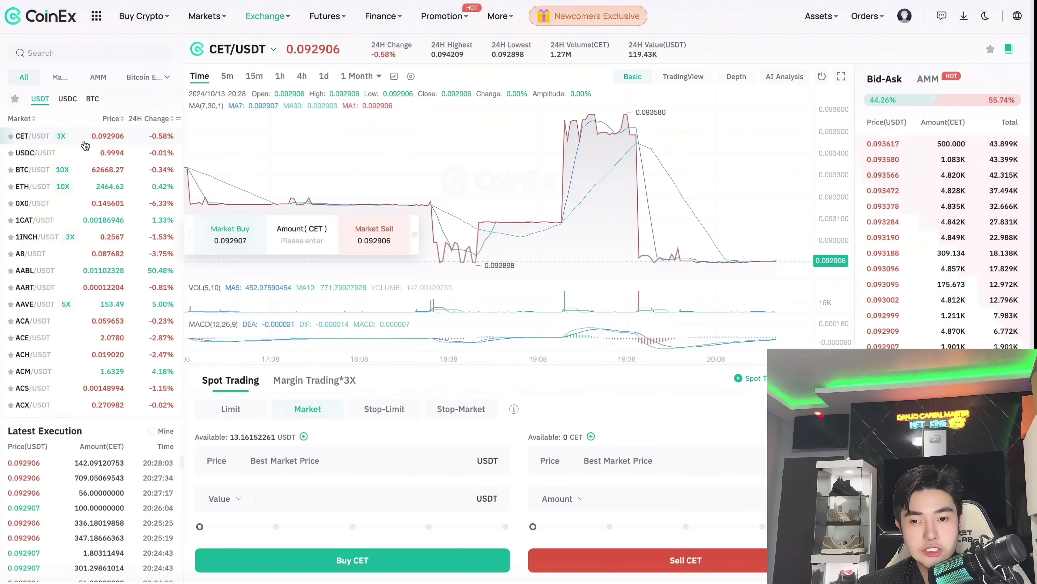
pyautogui.scroll(-3, 565, 263)
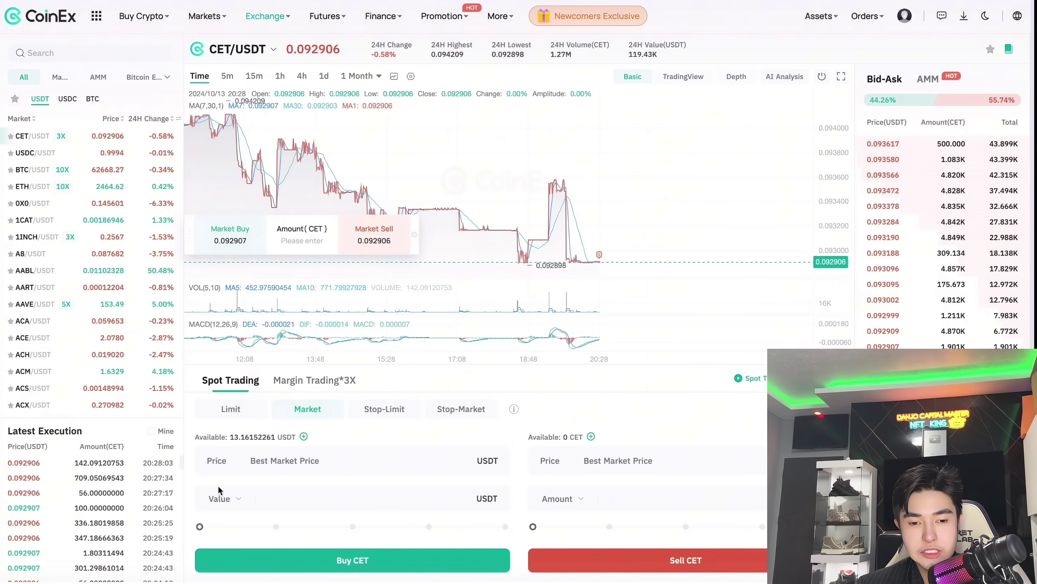
pyautogui.click(502, 562)
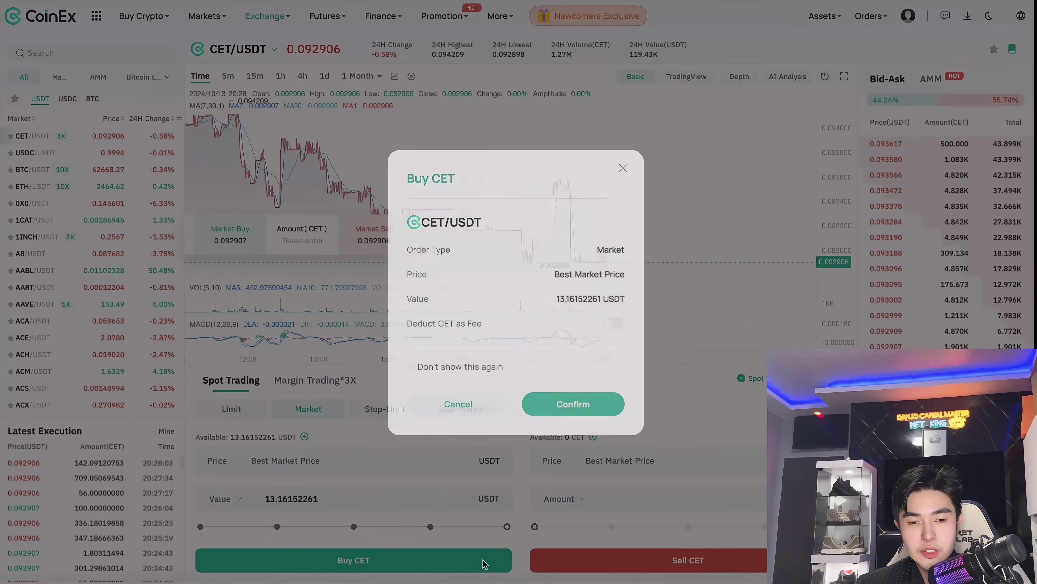
pyautogui.click(573, 411)
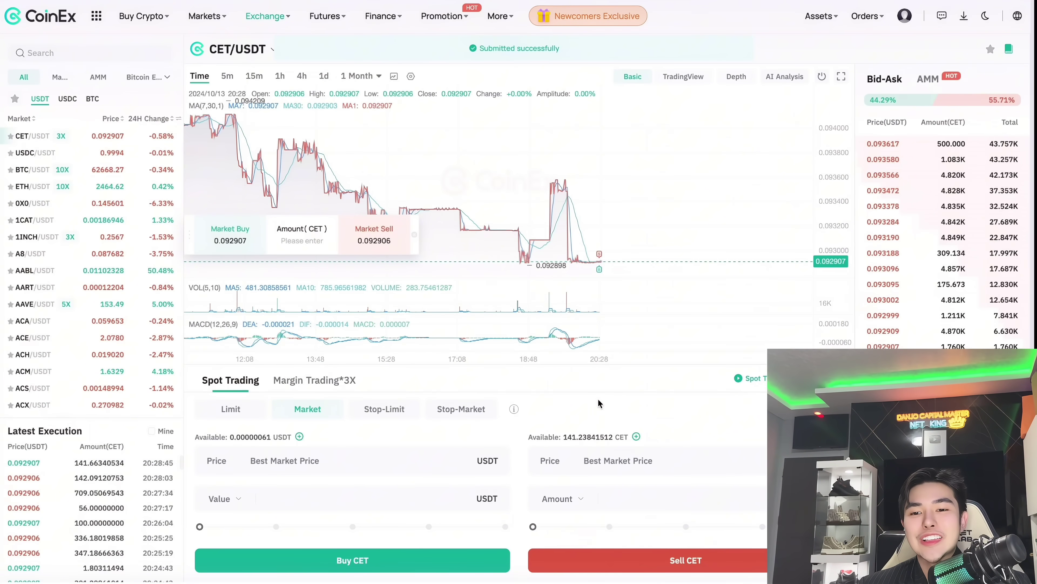
pyautogui.moveTo(463, 17)
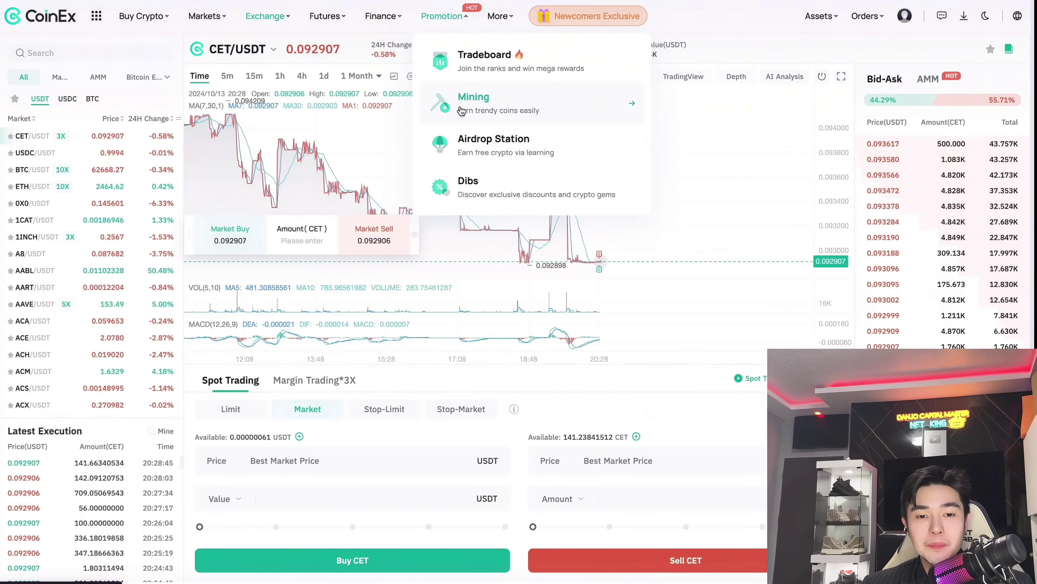
# Step: Take a look at the Mining page
pyautogui.click(462, 111)
pyautogui.scroll(-6, 492, 285)
pyautogui.scroll(6, 339, 378)
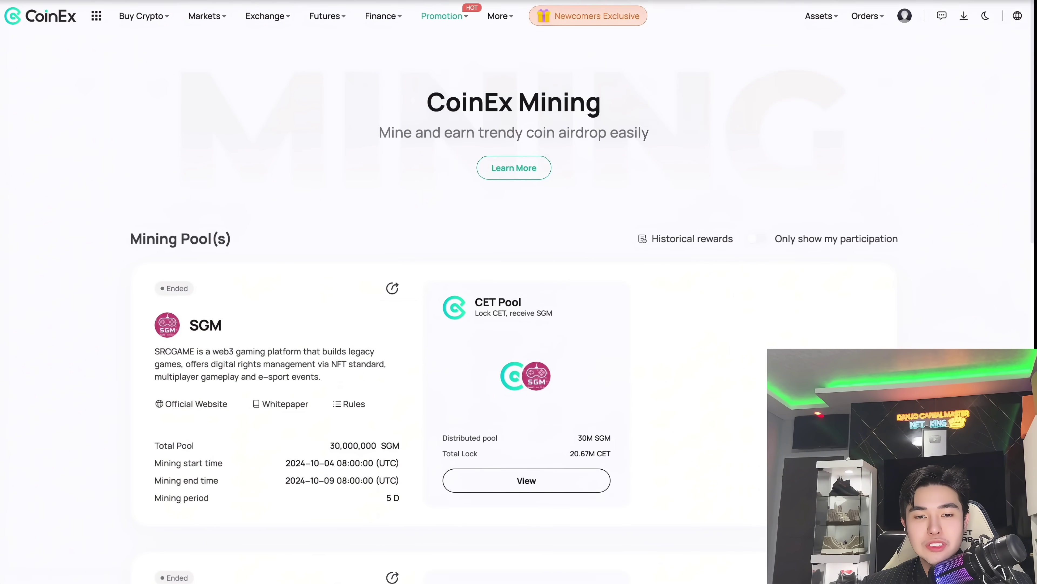
pyautogui.moveTo(438, 18)
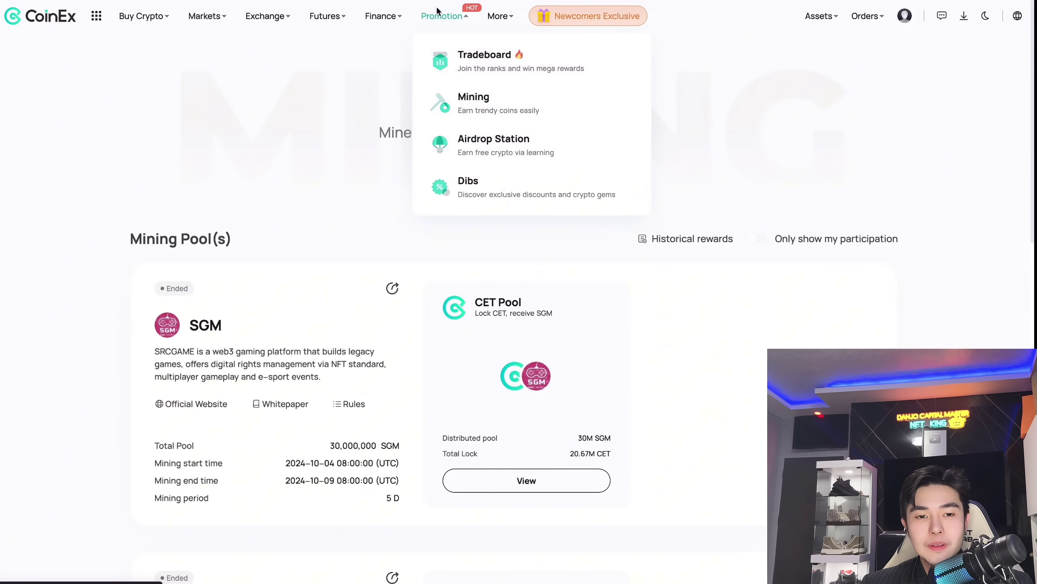
pyautogui.moveTo(385, 15)
# Step: On Staking, enter 1000 CET in the CET staking window, cancel it, then return home
pyautogui.click(436, 121)
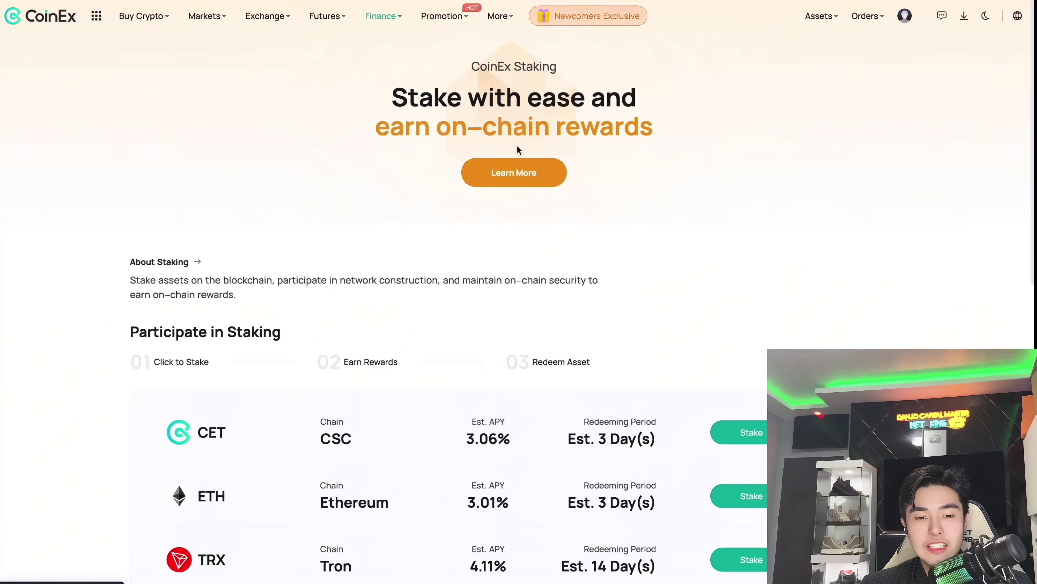
pyautogui.scroll(-5, 566, 143)
pyautogui.click(754, 164)
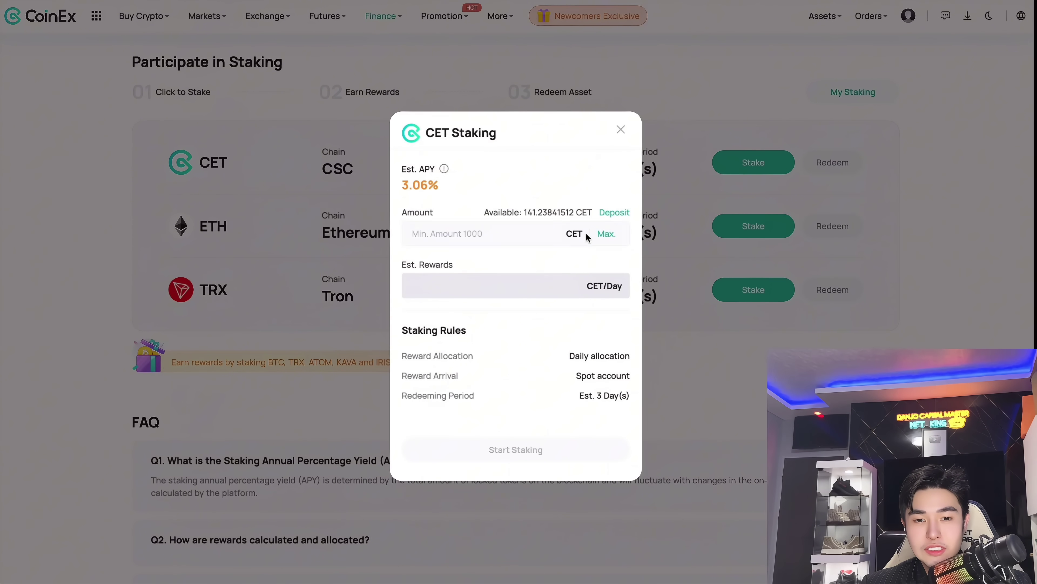
pyautogui.click(605, 228)
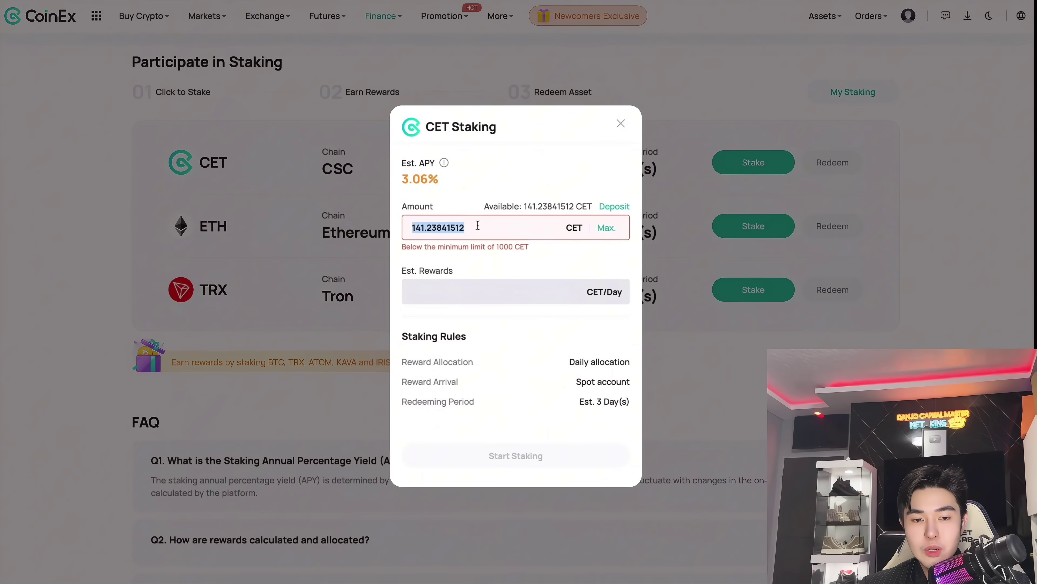
pyautogui.write('1000')
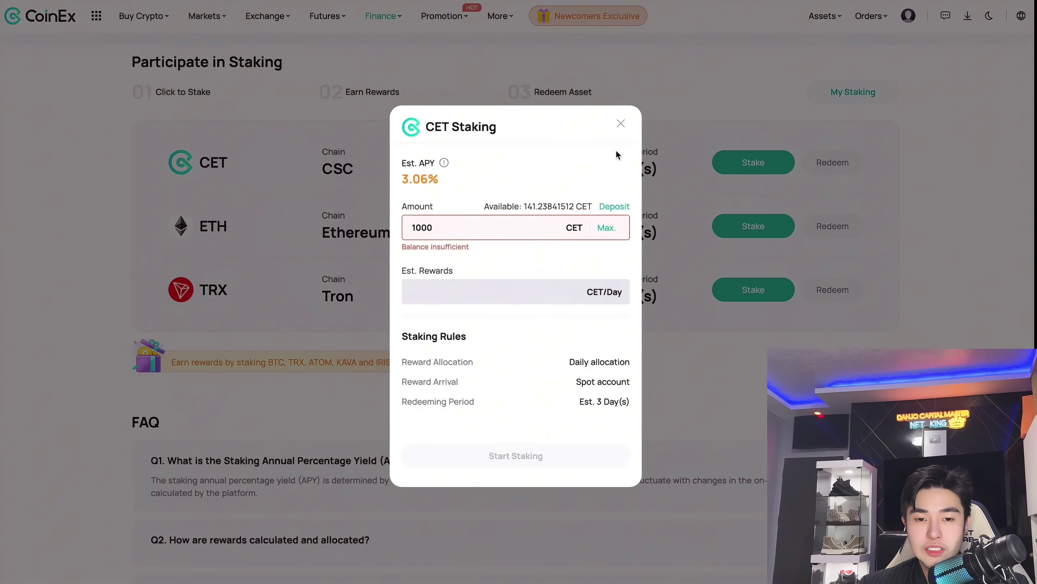
pyautogui.press('Escape')
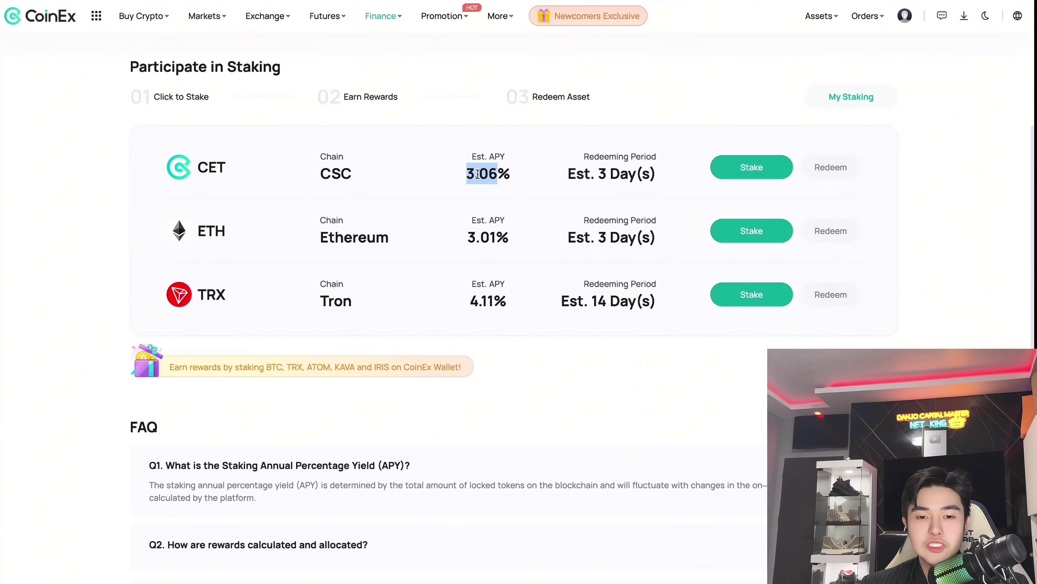
pyautogui.scroll(6, 521, 285)
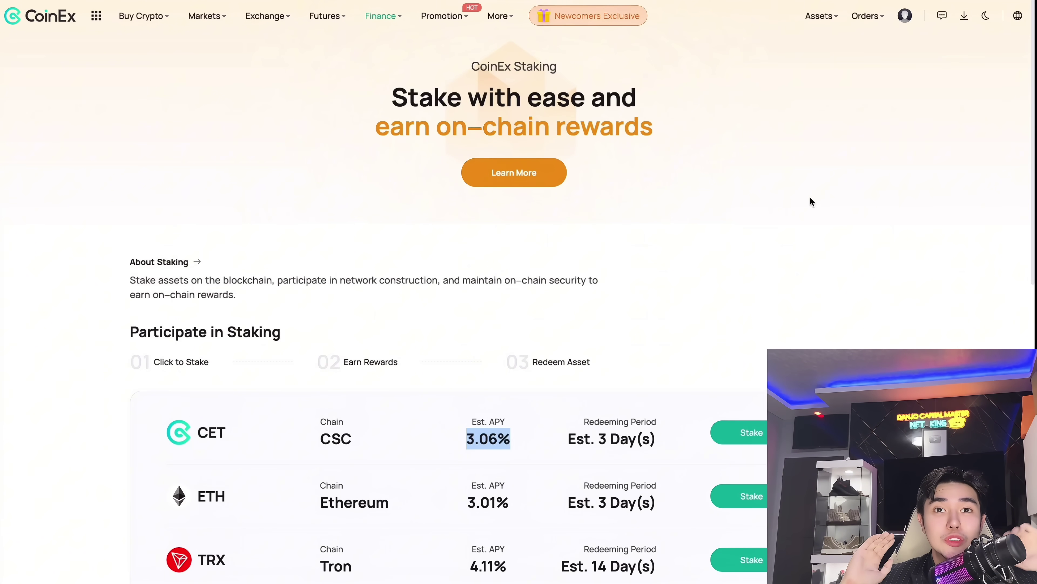
pyautogui.click(64, 26)
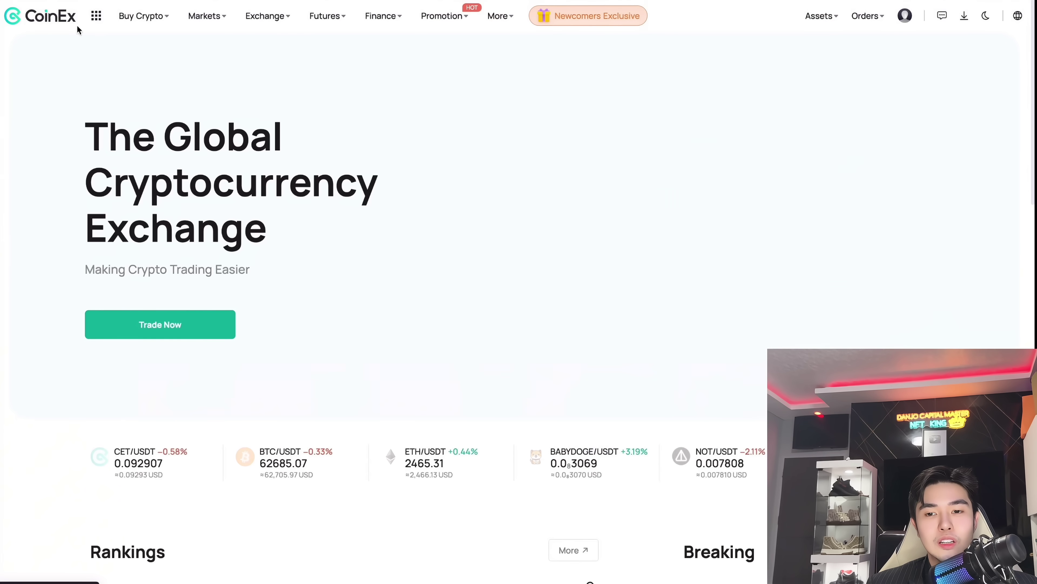
# Step: Dismiss the Futures Tradeboard promo and open CoinEx Global on X from the footer icon
pyautogui.scroll(-5, 459, 197)
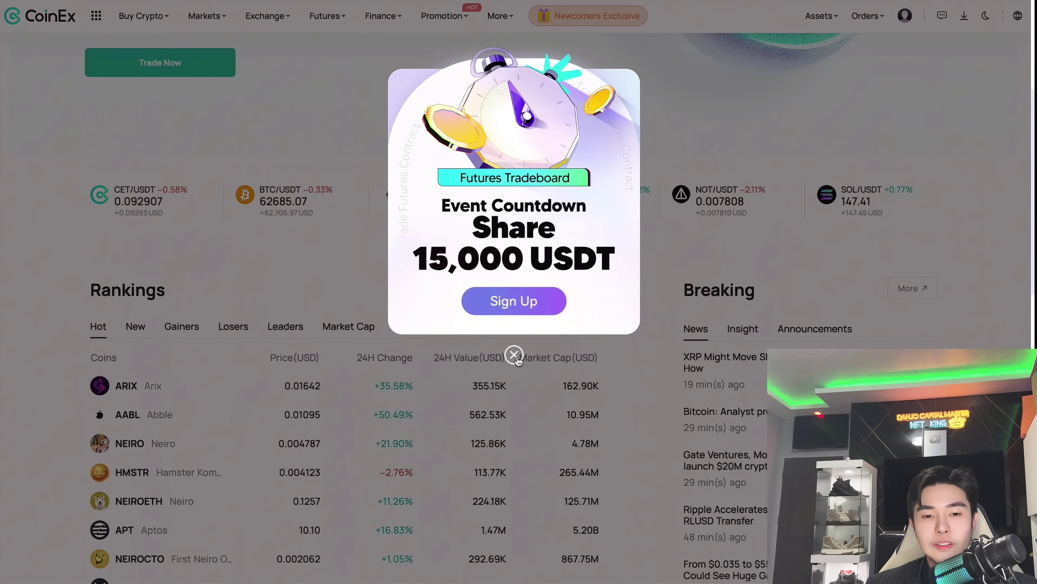
pyautogui.click(515, 298)
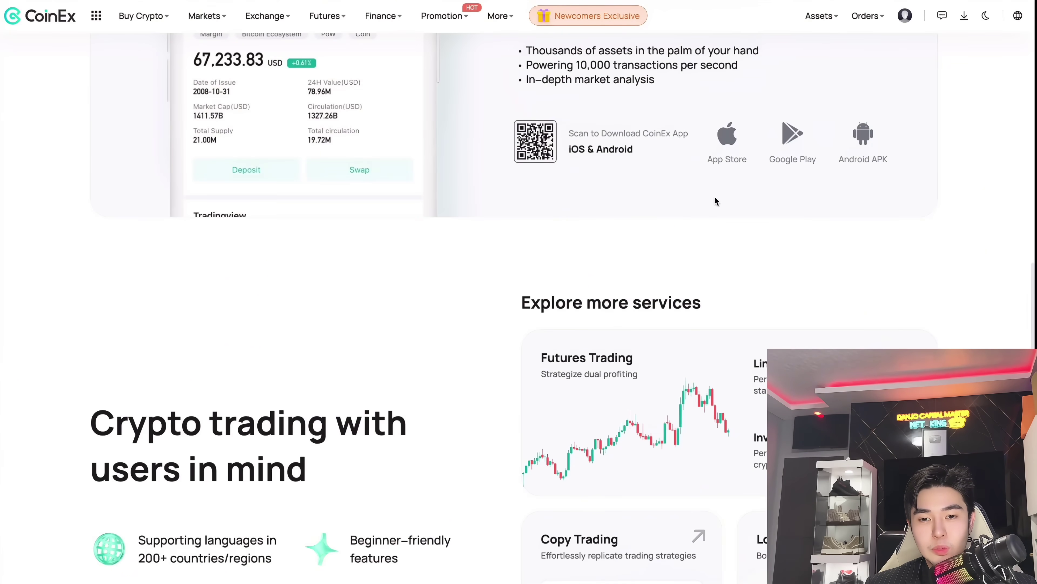
pyautogui.scroll(-15, 715, 200)
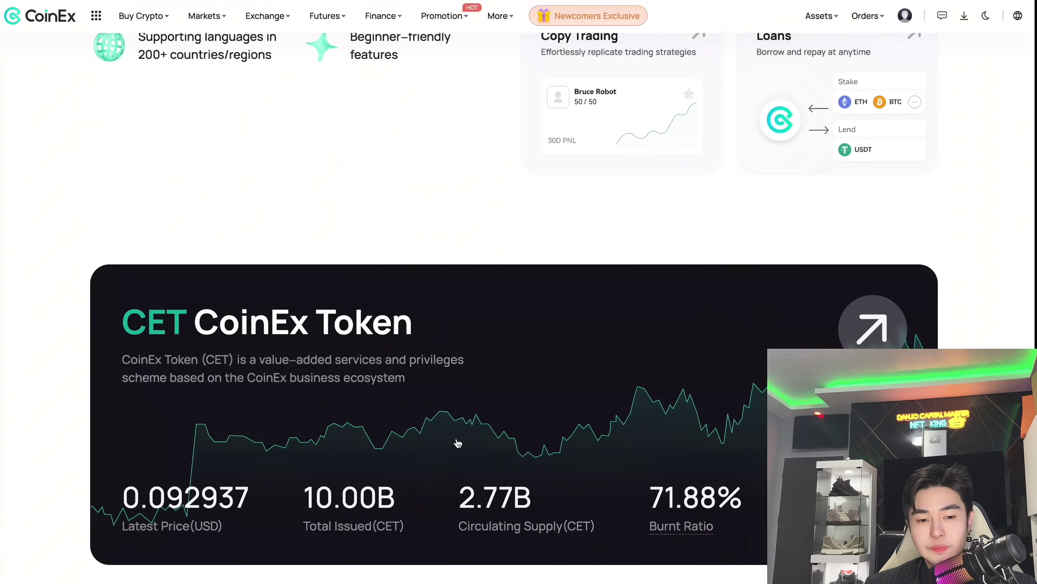
pyautogui.click(193, 507)
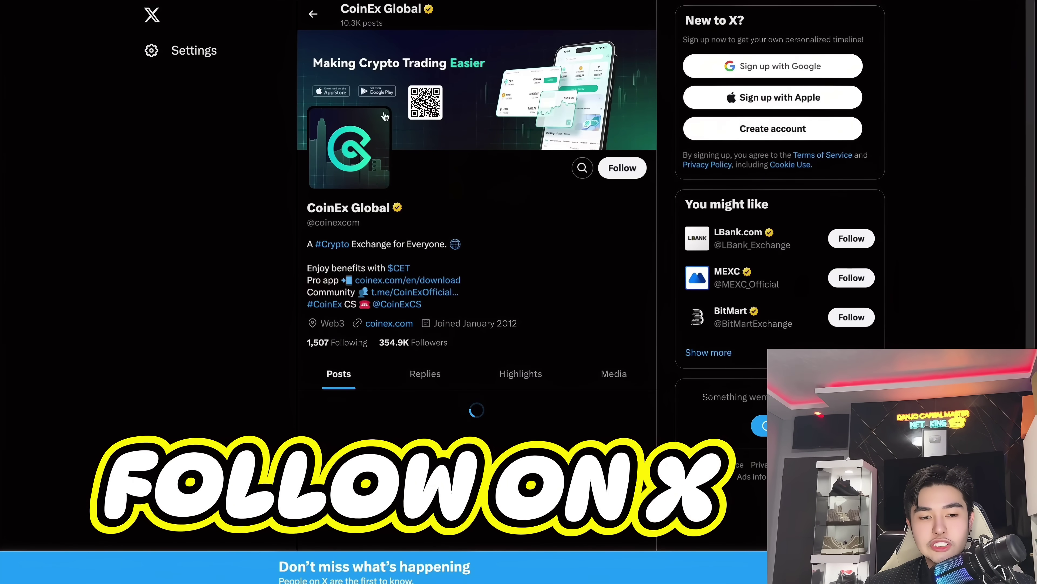
# Step: Scroll through CoinEx Global's X posts, then focus the address bar for a search
pyautogui.scroll(-20, 523, 303)
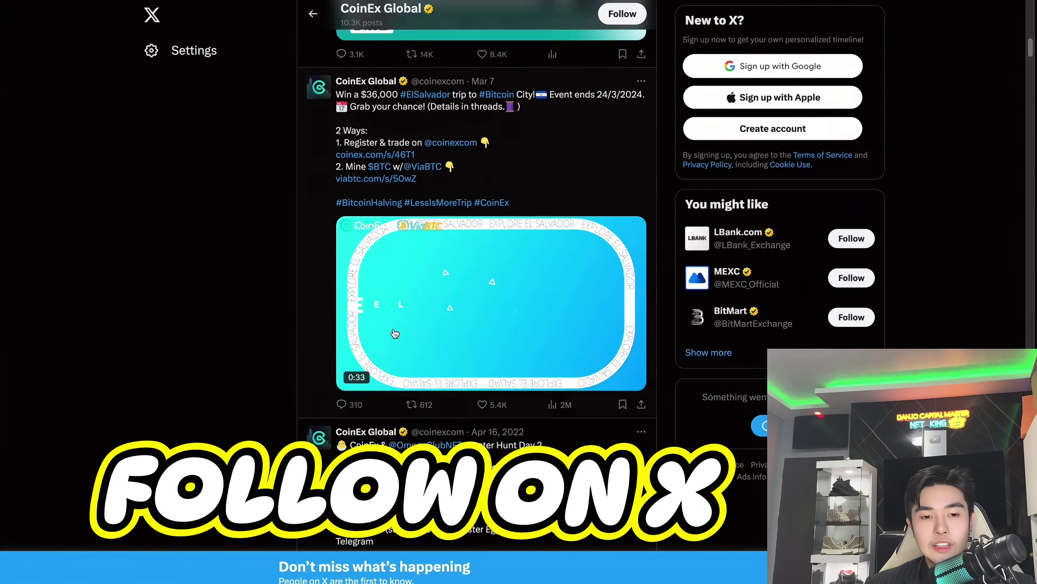
pyautogui.scroll(20, 490, 324)
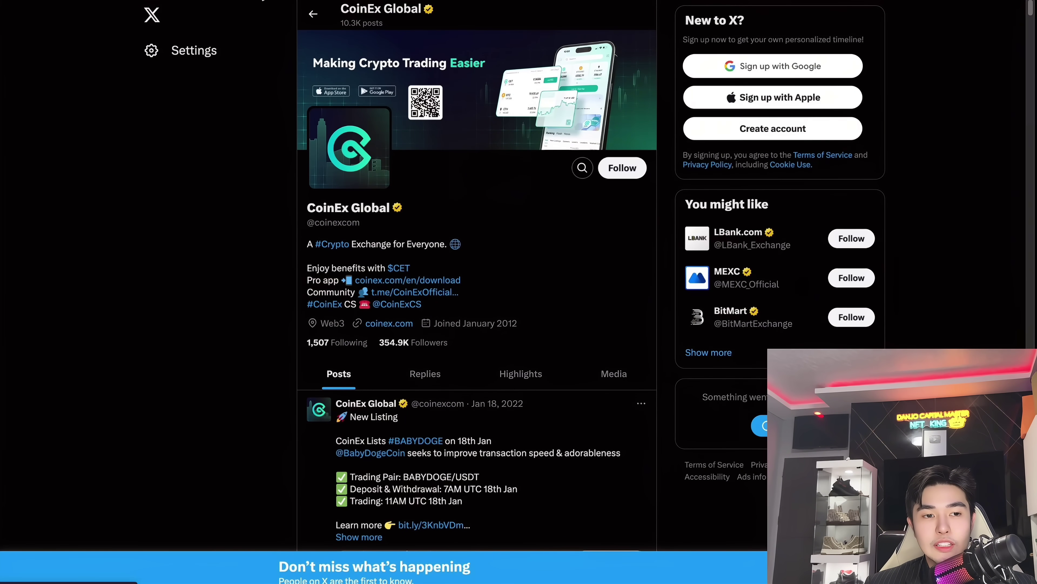
pyautogui.hotkey('ctrl', 'l')
# Step: Search 'coinexflip', open the CoinEx Filipino X profile, and follow its t.me/CoinexPH link
pyautogui.write('coinexflip')
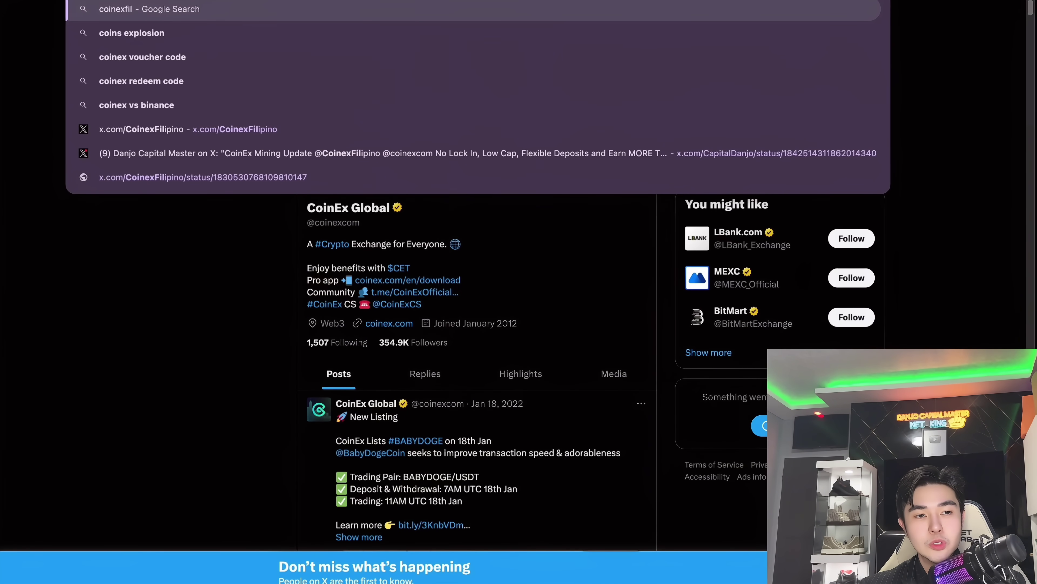
pyautogui.press('Escape')
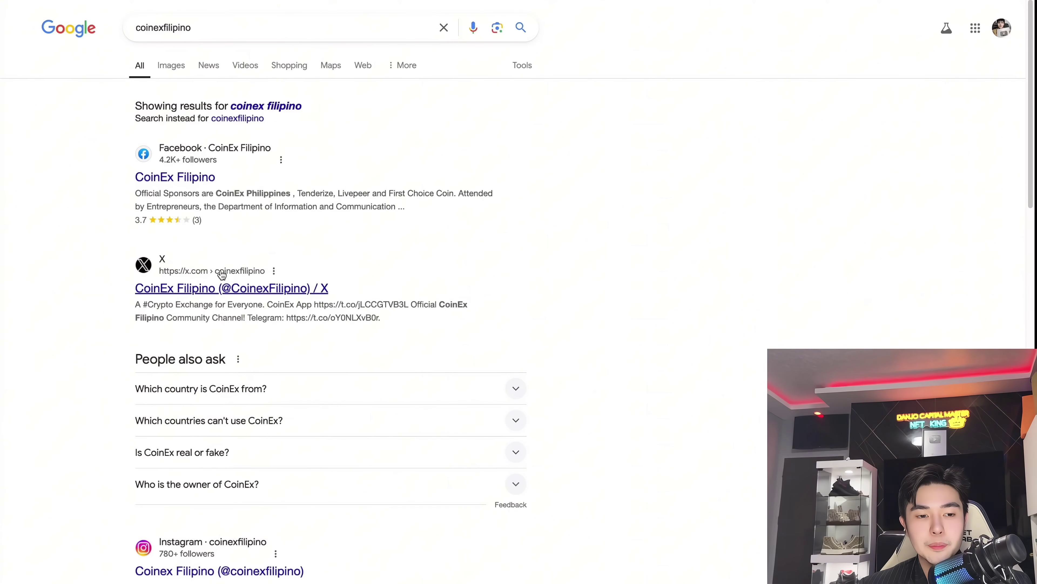
pyautogui.click(222, 274)
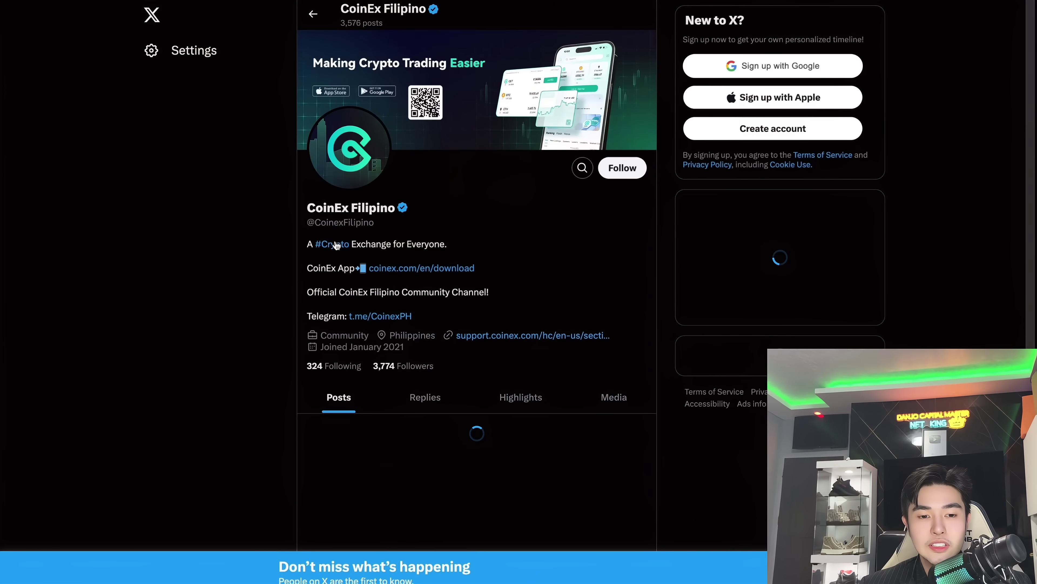
pyautogui.click(395, 316)
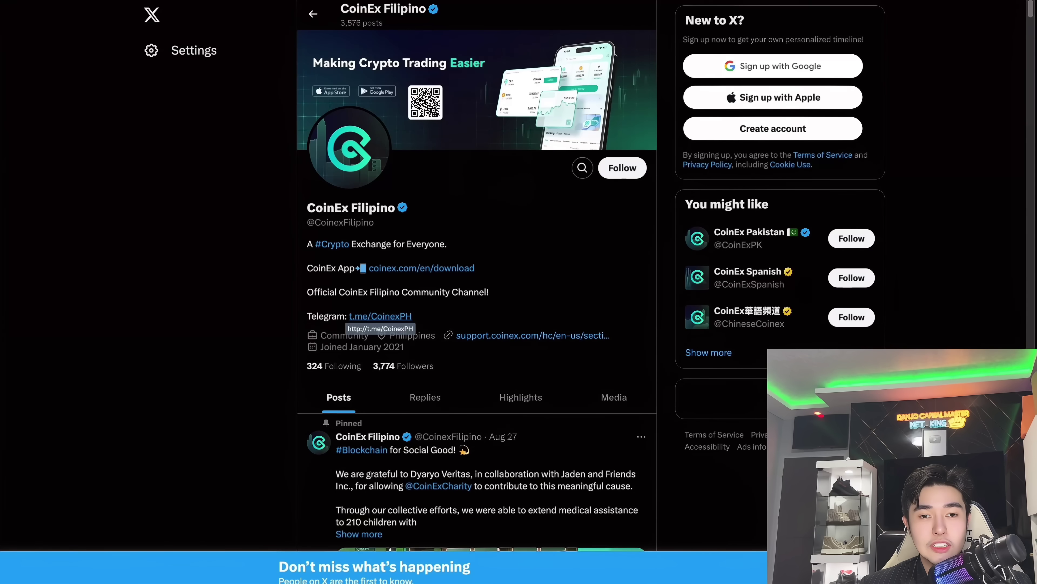
pyautogui.scroll(-15, 437, 130)
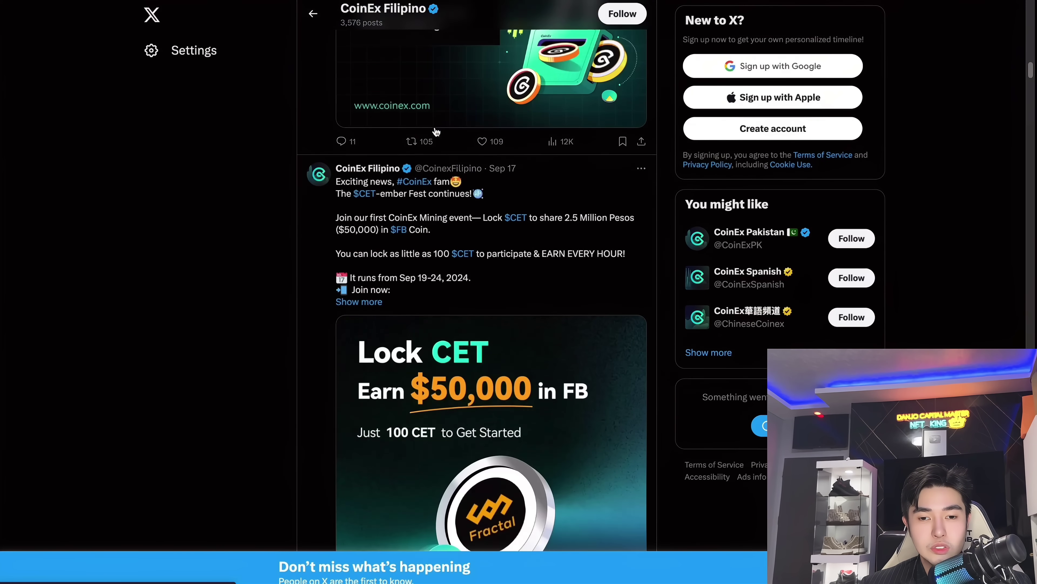
pyautogui.scroll(-10, 436, 131)
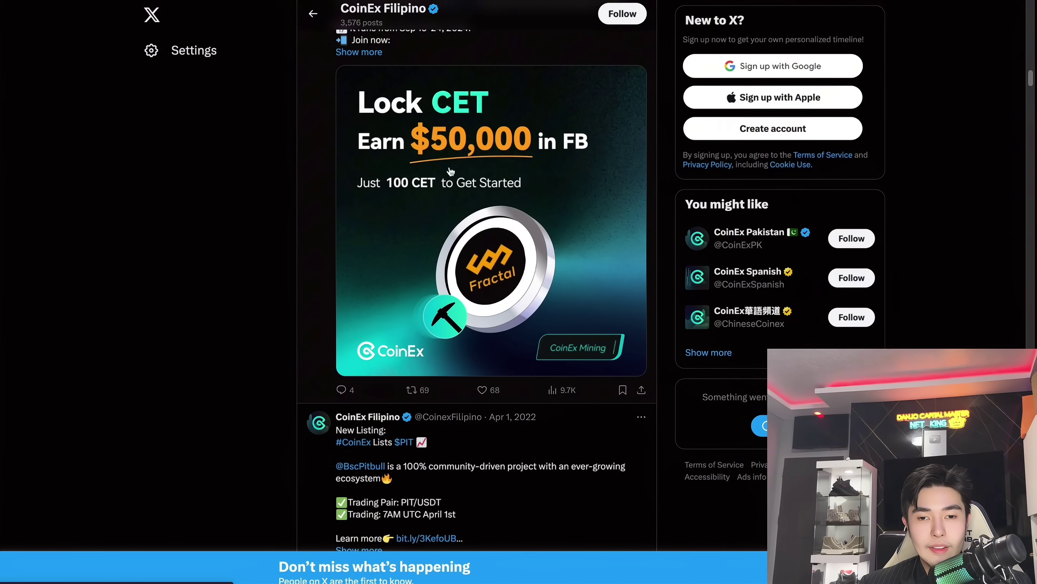
pyautogui.scroll(-5, 543, 203)
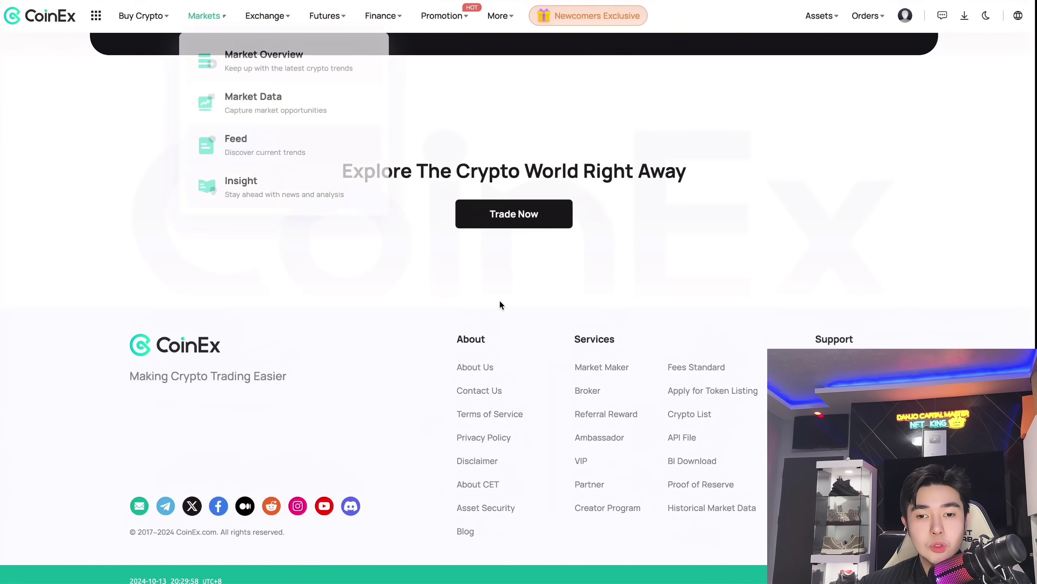
pyautogui.scroll(20, 499, 300)
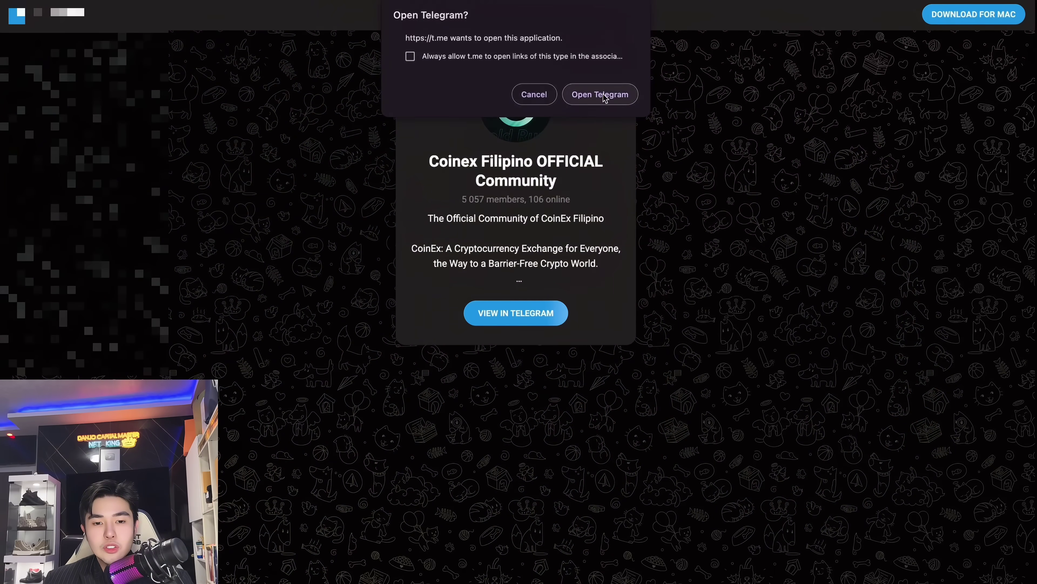
# Step: Open the Coinex Filipino community in the Telegram app and scroll its chat
pyautogui.click(599, 95)
pyautogui.scroll(-15, 514, 454)
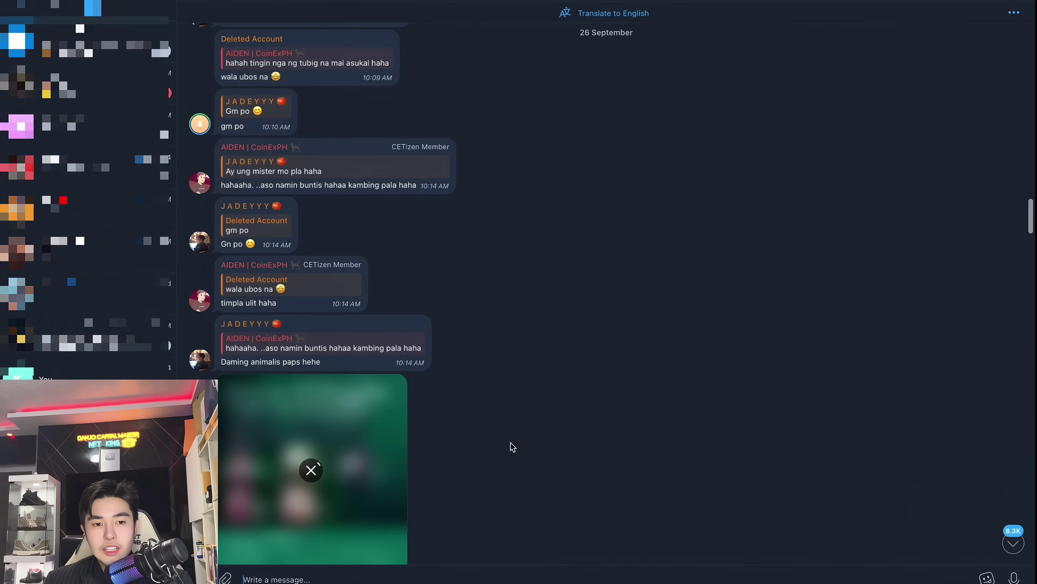
pyautogui.scroll(20, 518, 455)
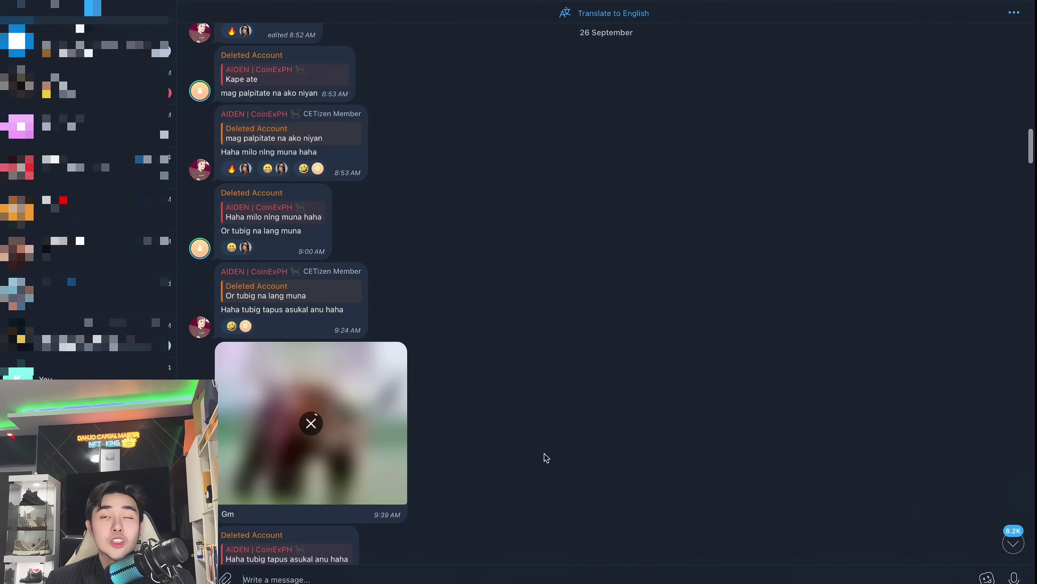
pyautogui.scroll(15, 577, 455)
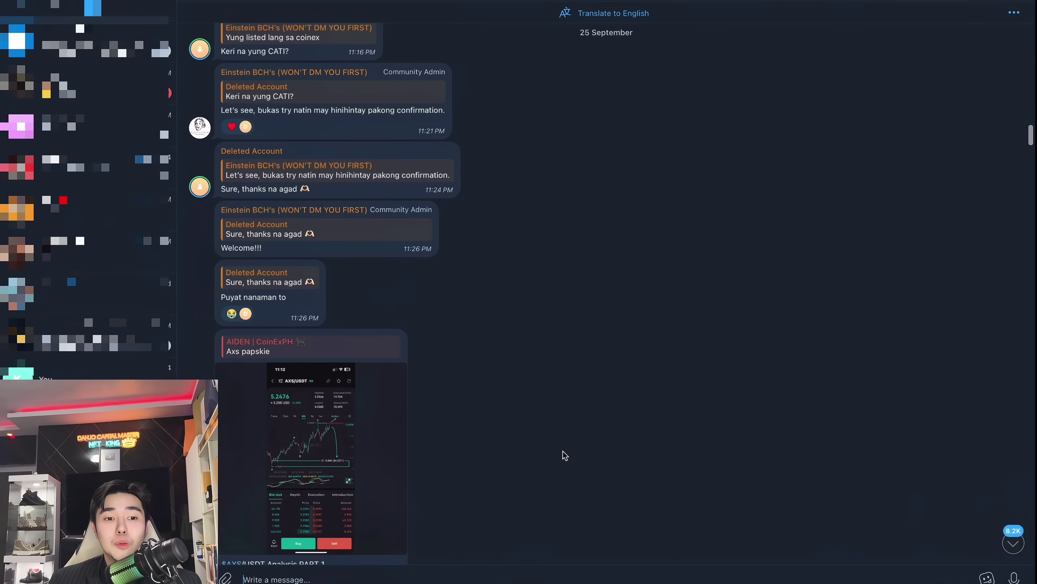
pyautogui.scroll(-5, 341, 313)
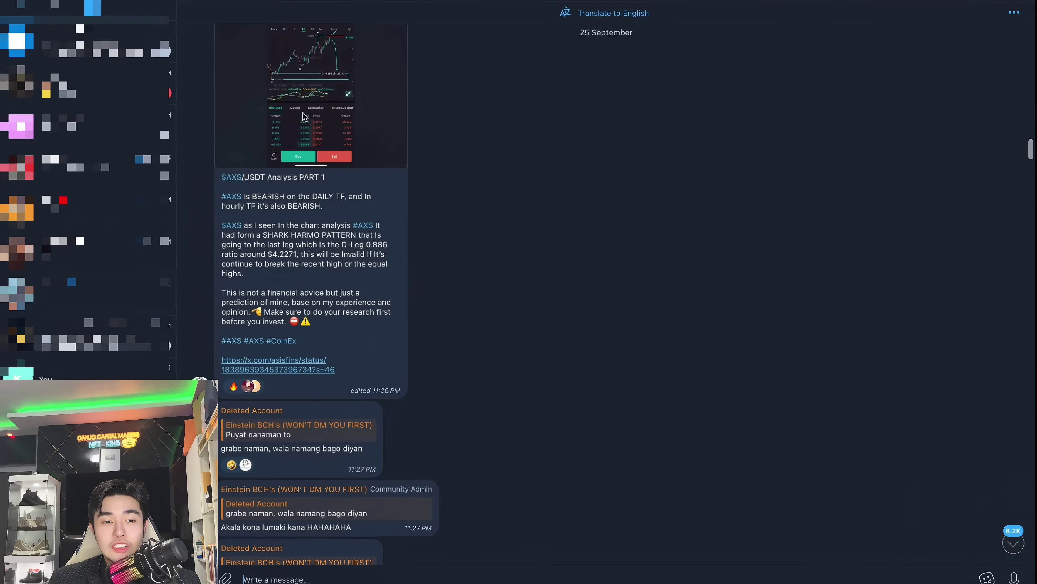
# Step: View the AXS chart image and the $HMSTR listing announcement image enlarged
pyautogui.click(304, 116)
pyautogui.press('Escape')
pyautogui.scroll(10, 449, 370)
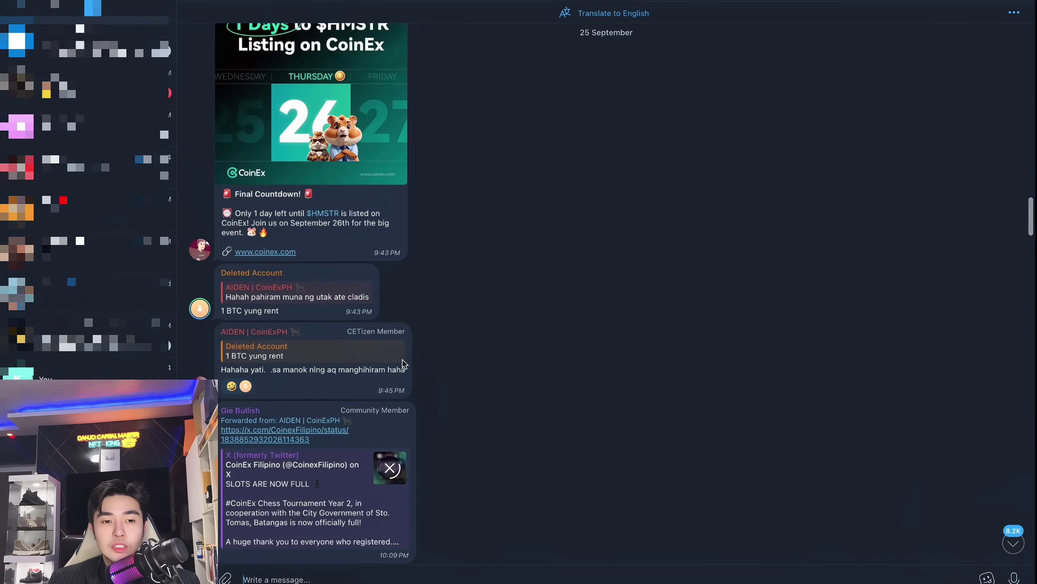
pyautogui.scroll(8, 403, 363)
pyautogui.scroll(-3, 447, 343)
pyautogui.click(354, 330)
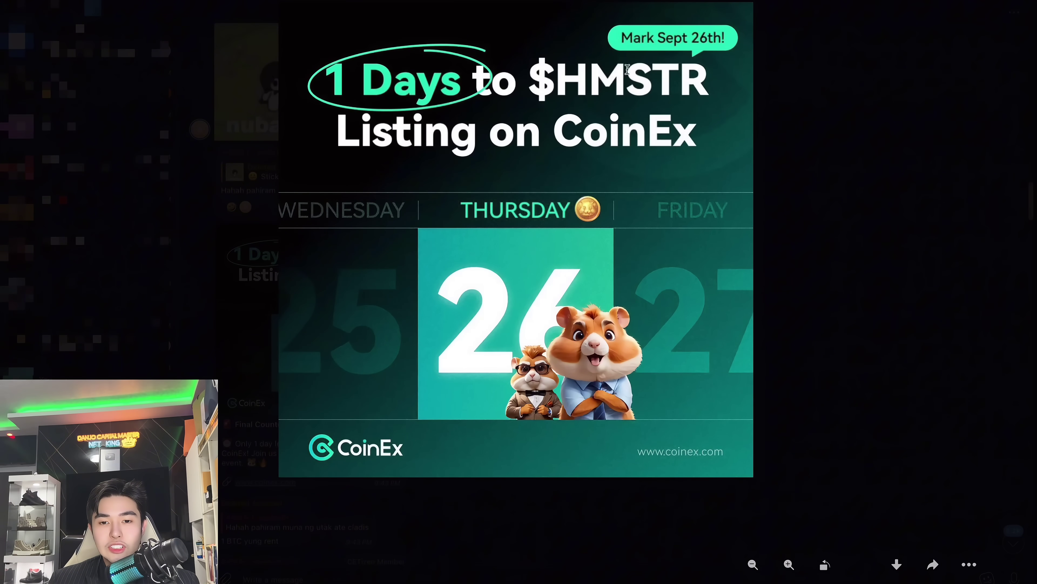
pyautogui.press('Escape')
pyautogui.scroll(-15, 496, 429)
# Step: Jump to today's newest messages, then bring Chrome back to the front
pyautogui.click(1009, 549)
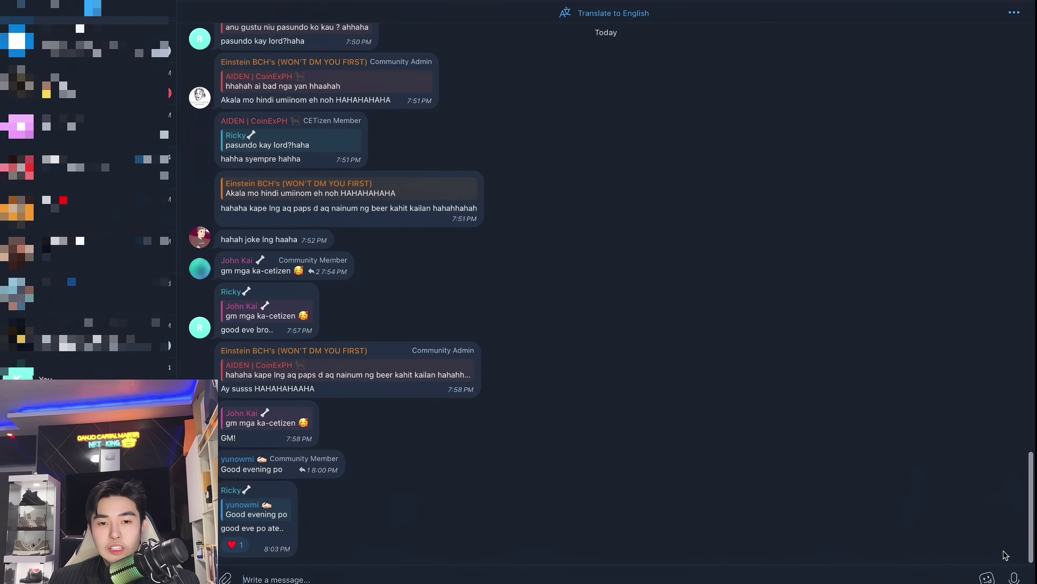
pyautogui.scroll(20, 570, 355)
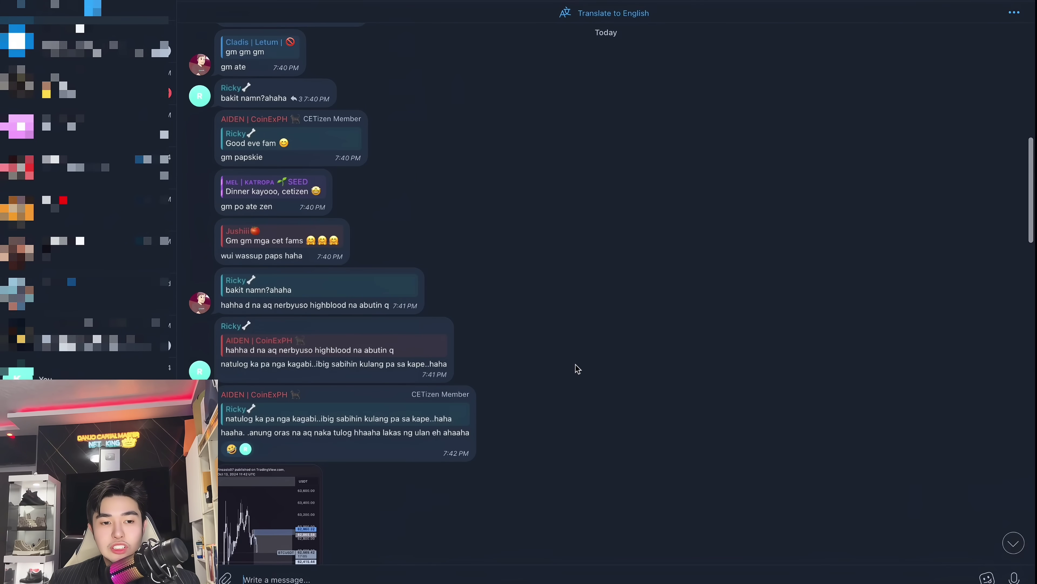
pyautogui.scroll(15, 593, 366)
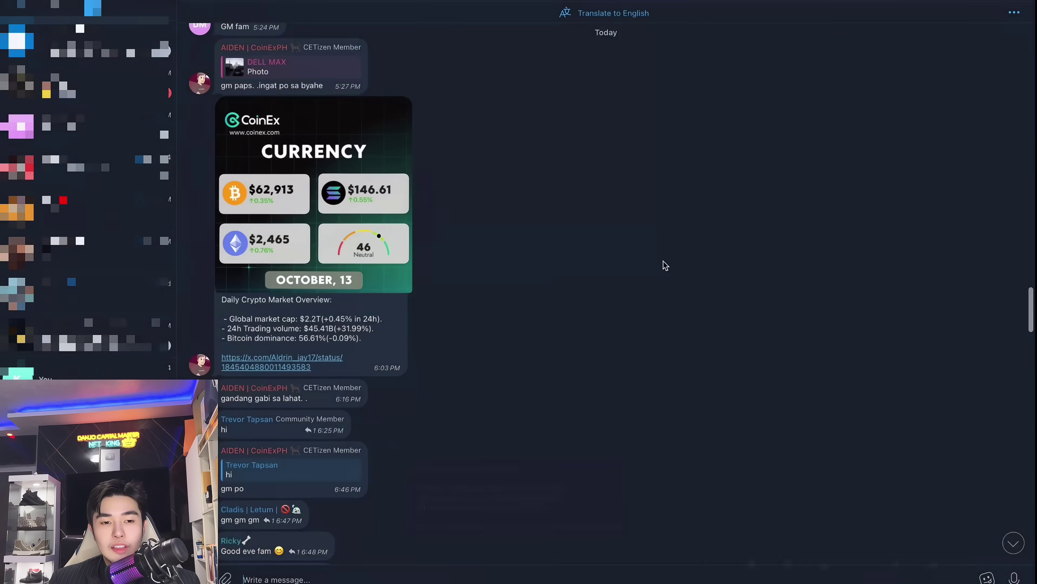
pyautogui.scroll(5, 665, 264)
pyautogui.moveTo(626, 570)
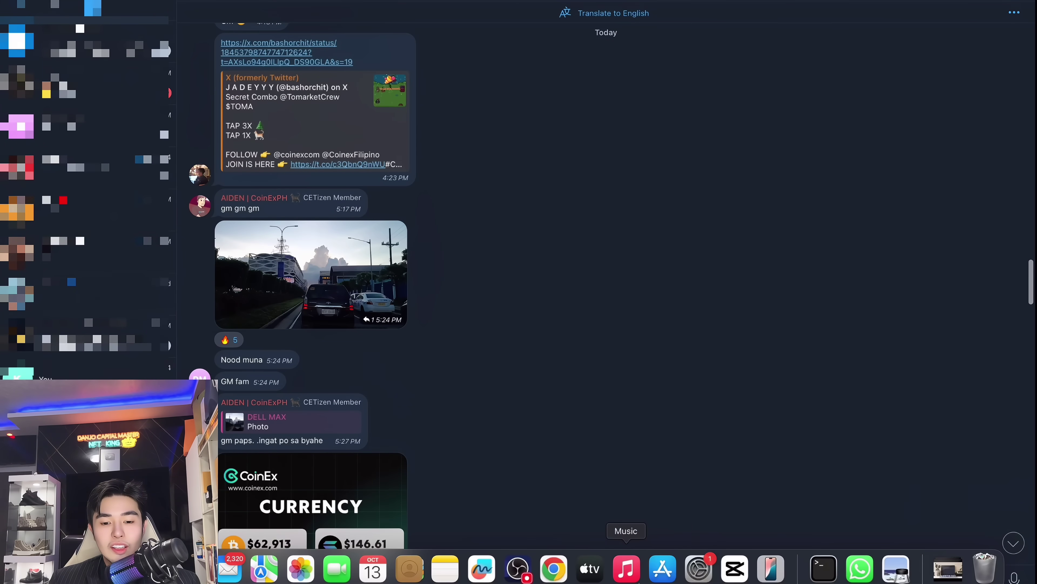
pyautogui.click(554, 569)
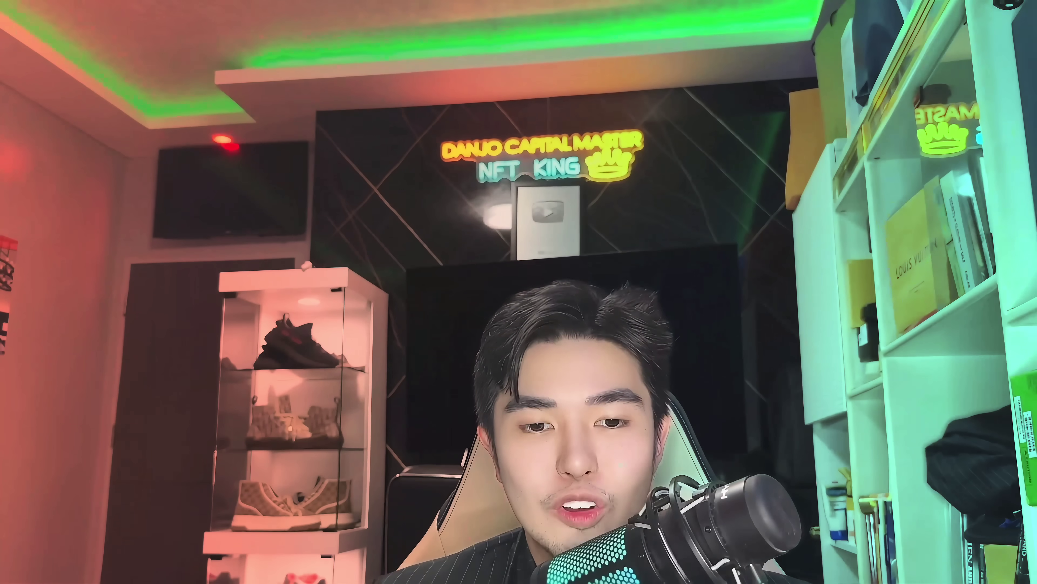